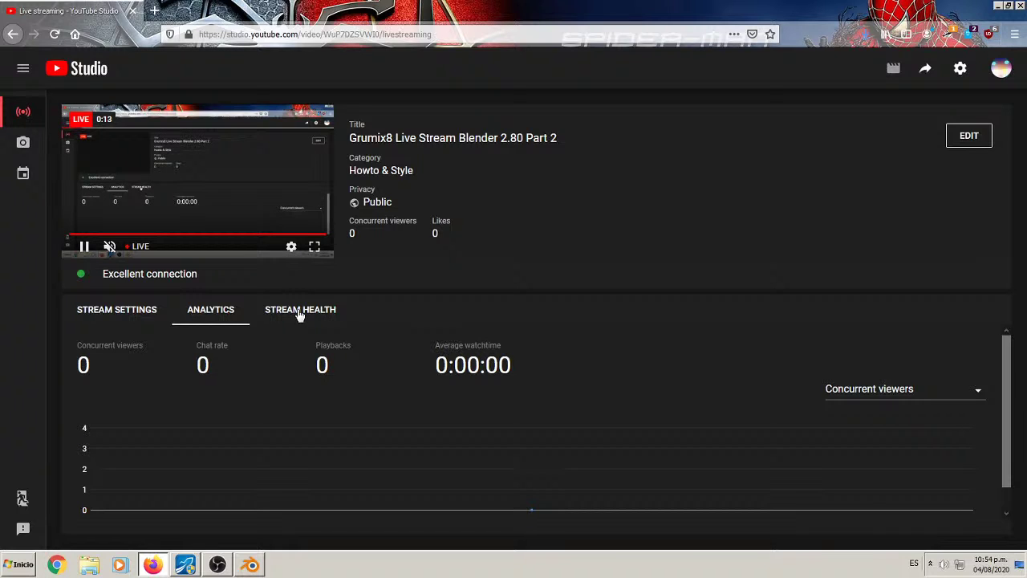
Step: Switch from the browser to the pug scene in Blender and show the Create add-on panels in the sidebar
left_click(997, 5)
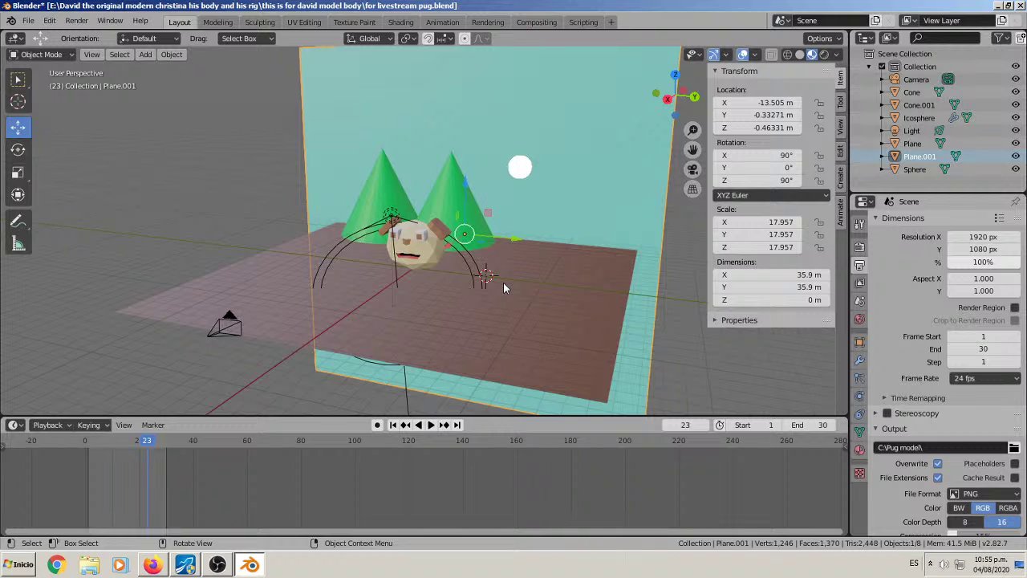
scroll(503, 281, "down", 2)
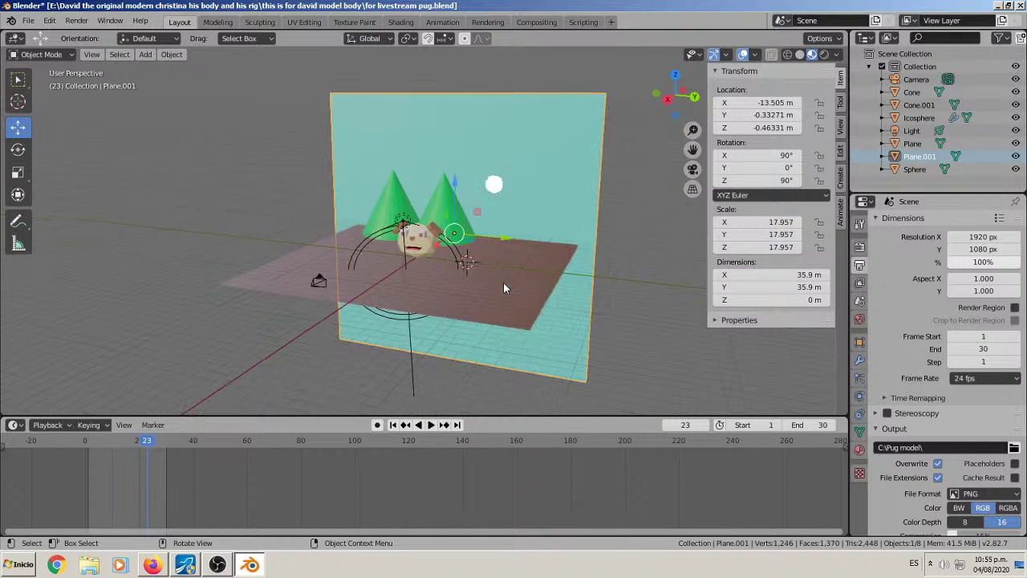
middle_click_drag(503, 282, 497, 239)
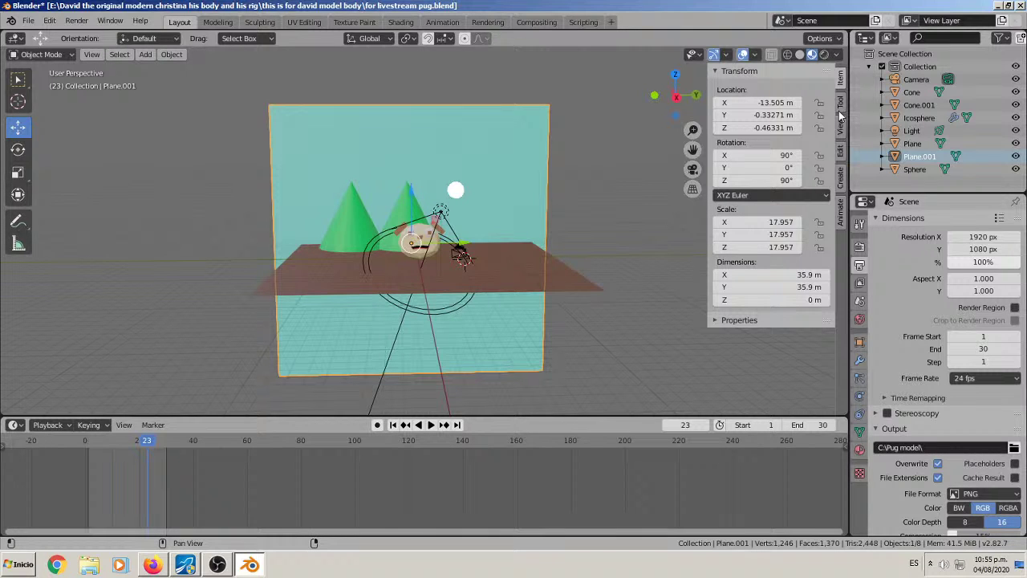
left_click(840, 176)
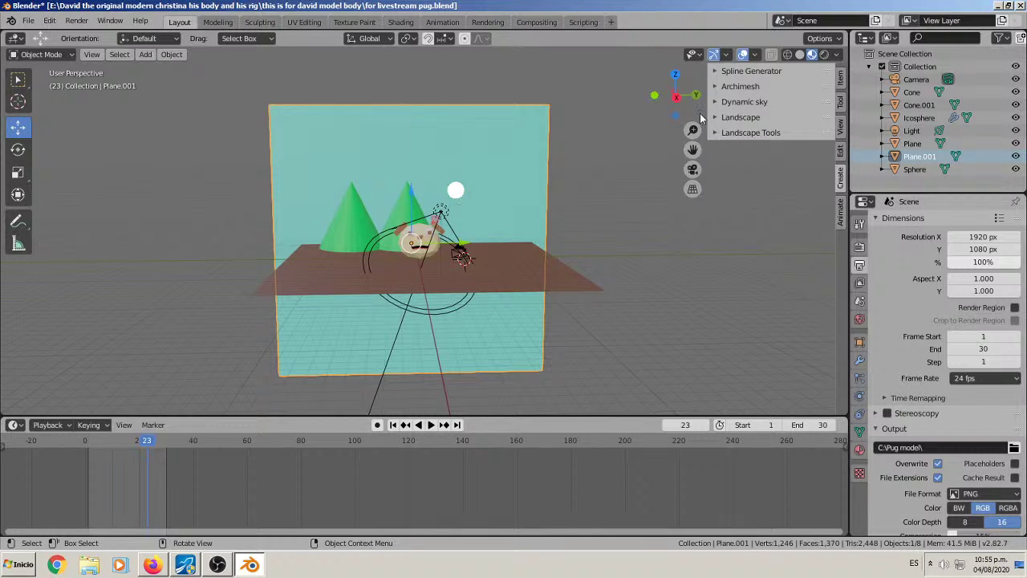
Step: Try Solid and Material Preview shading, set the viewport to Rendered, and inspect the lit scene around the pug head
left_click(799, 55)
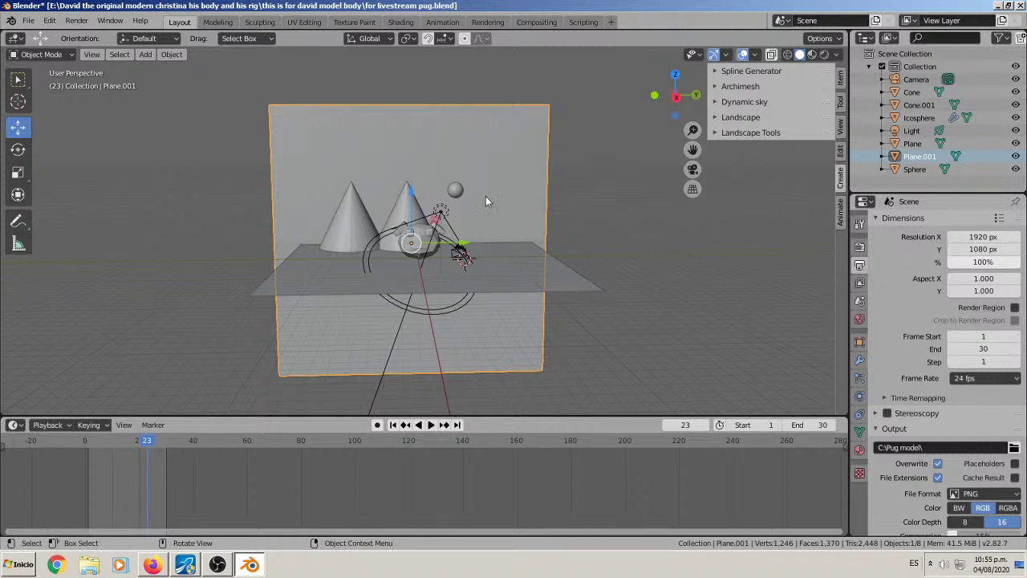
left_click(811, 55)
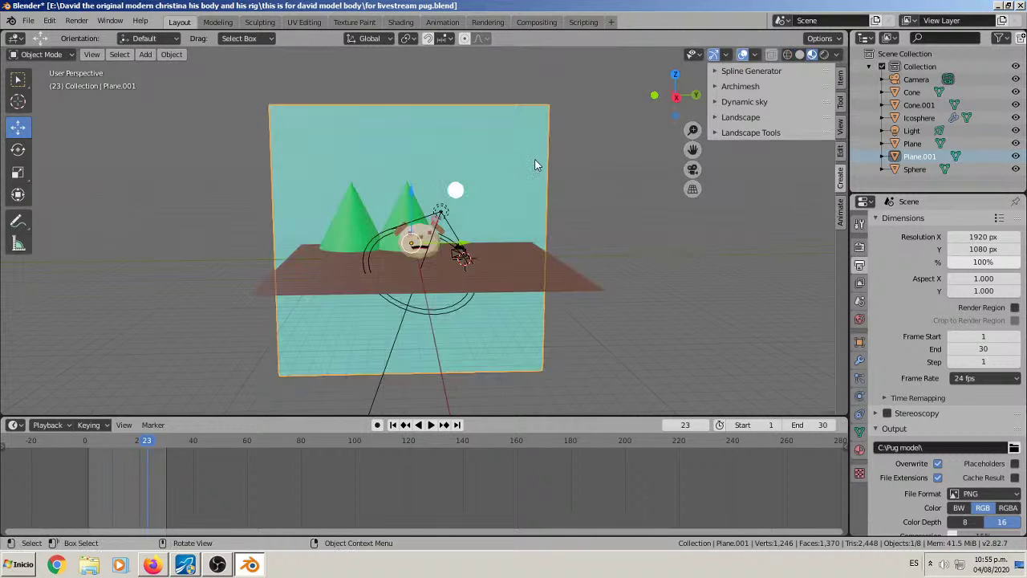
left_click(825, 55)
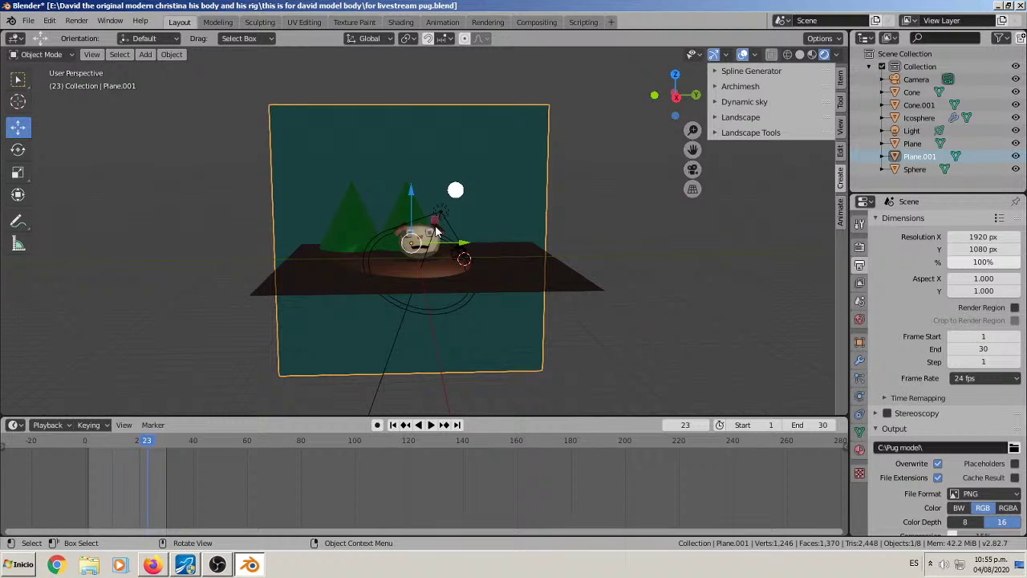
scroll(436, 232, "up", 4)
middle_click_drag(436, 232, 495, 200)
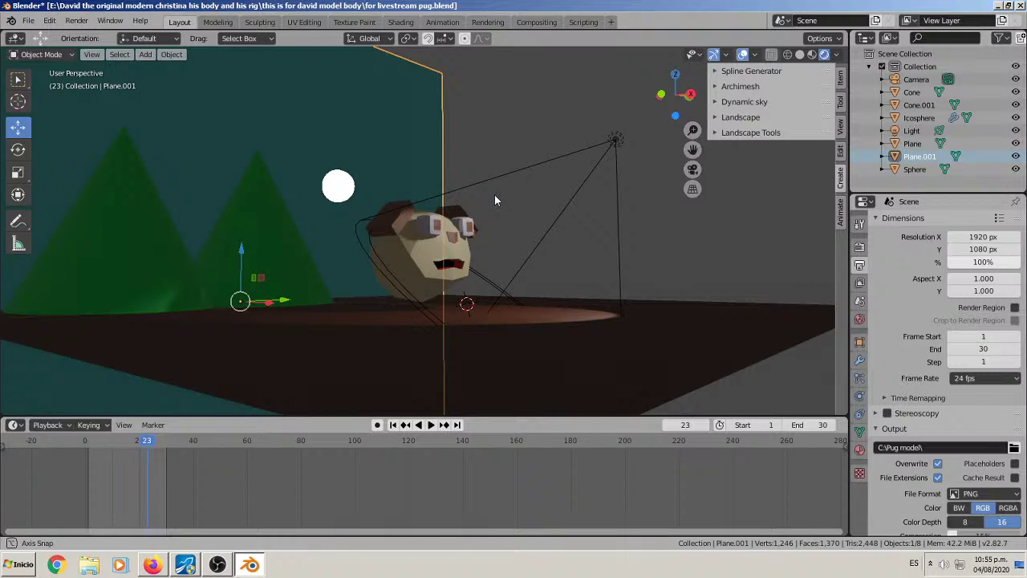
middle_click_drag(495, 199, 407, 236)
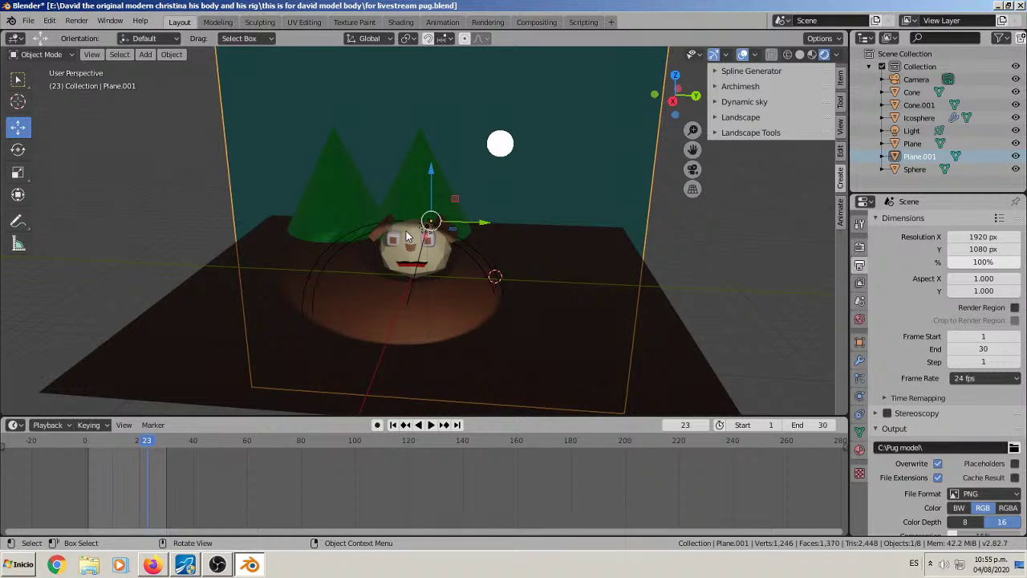
key("KP_0")
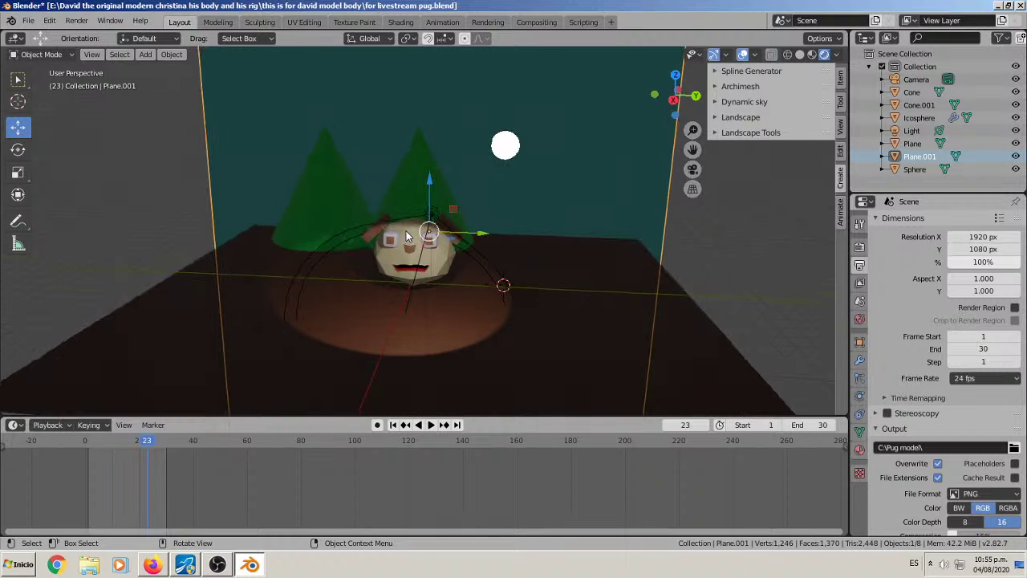
middle_click_drag(407, 235, 402, 256)
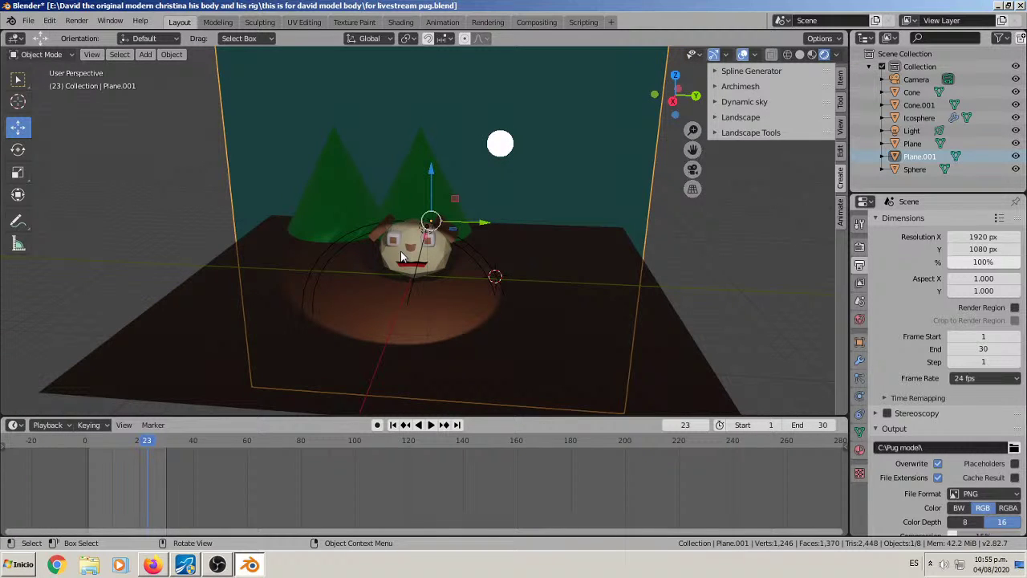
Step: Select the pug head, enable Auto Keying at frame 0, and move the head along Y to record its first keyframe
left_click(403, 257)
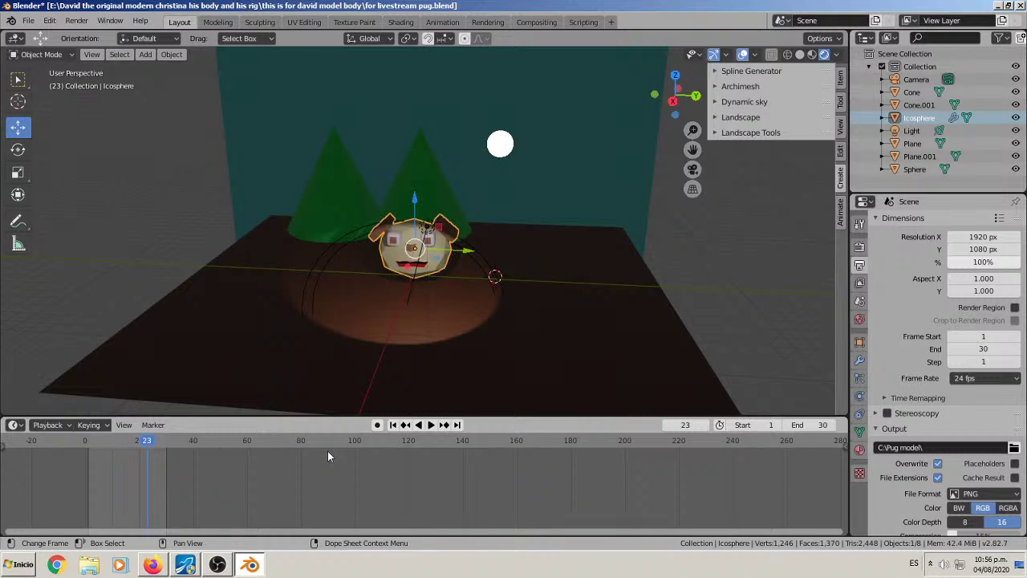
left_click(123, 462)
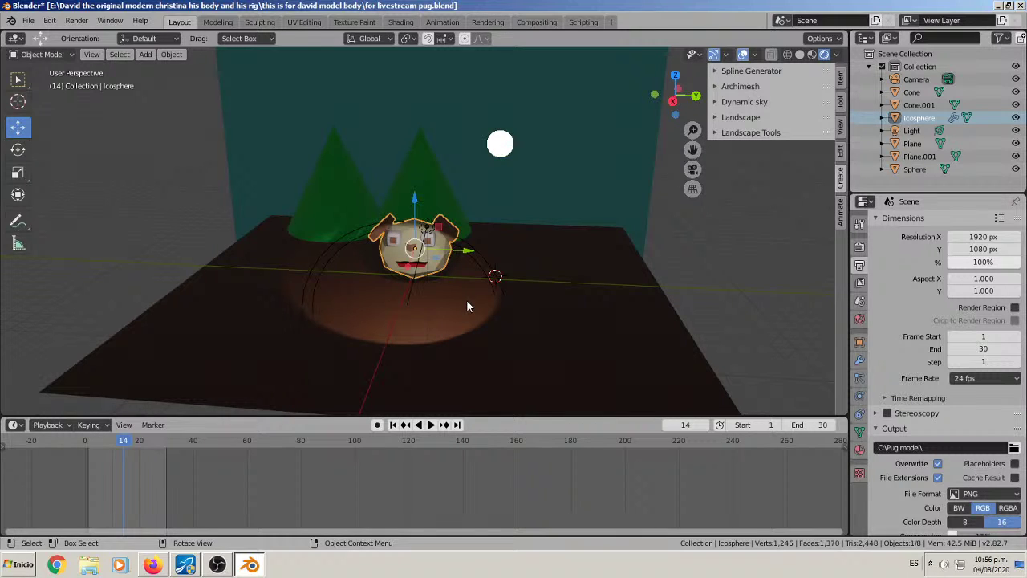
key("ctrl+z")
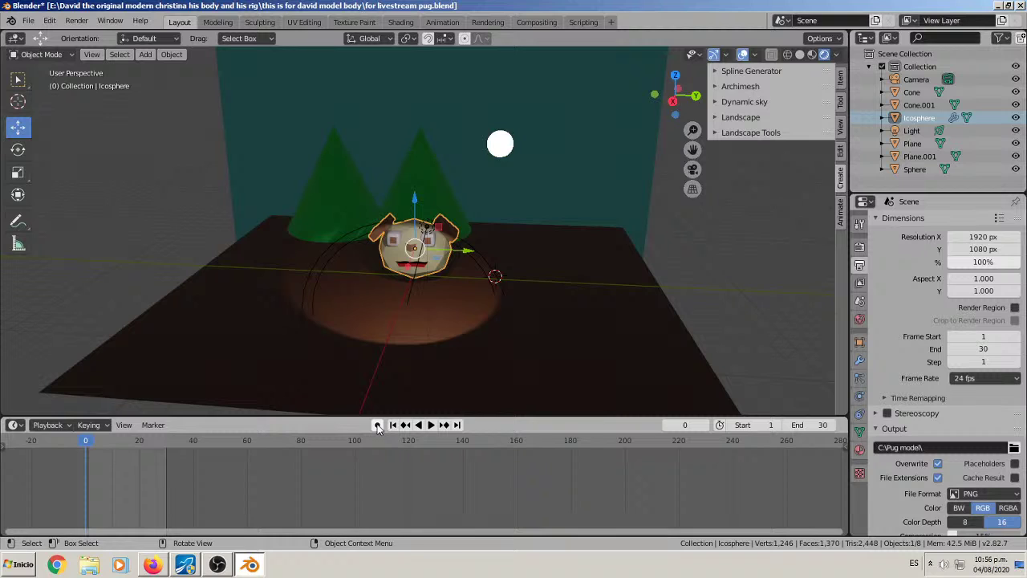
left_click(377, 425)
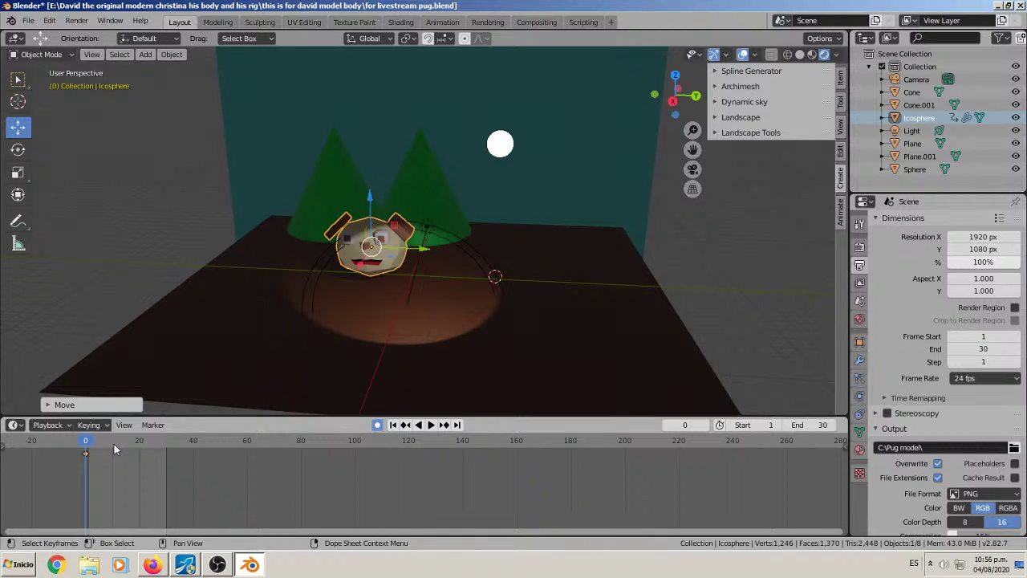
Step: Record rotation keyframes for the pug head, turning it upside down at frame 10 and back upright at frame 20
left_click(114, 444)
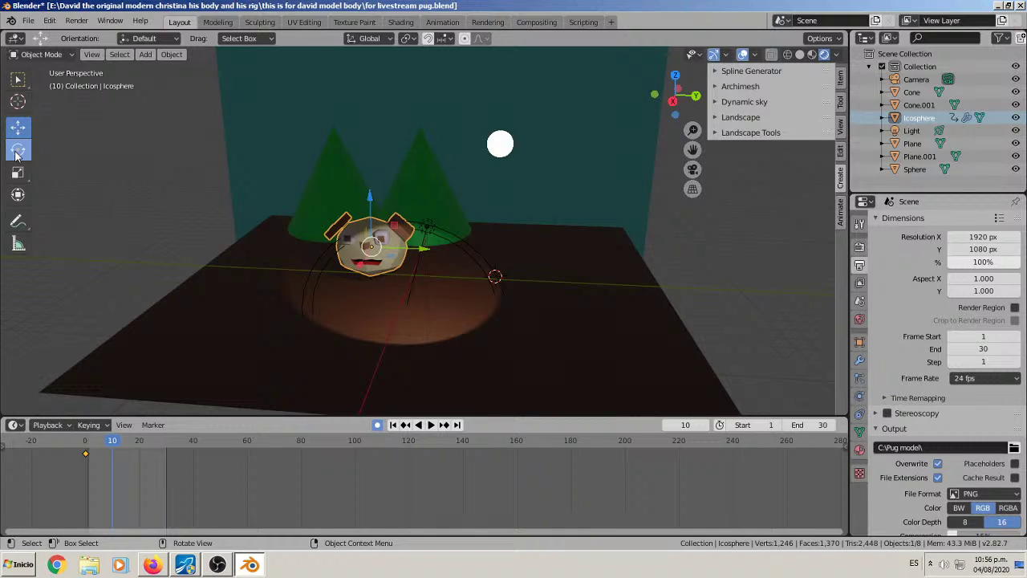
left_click(17, 151)
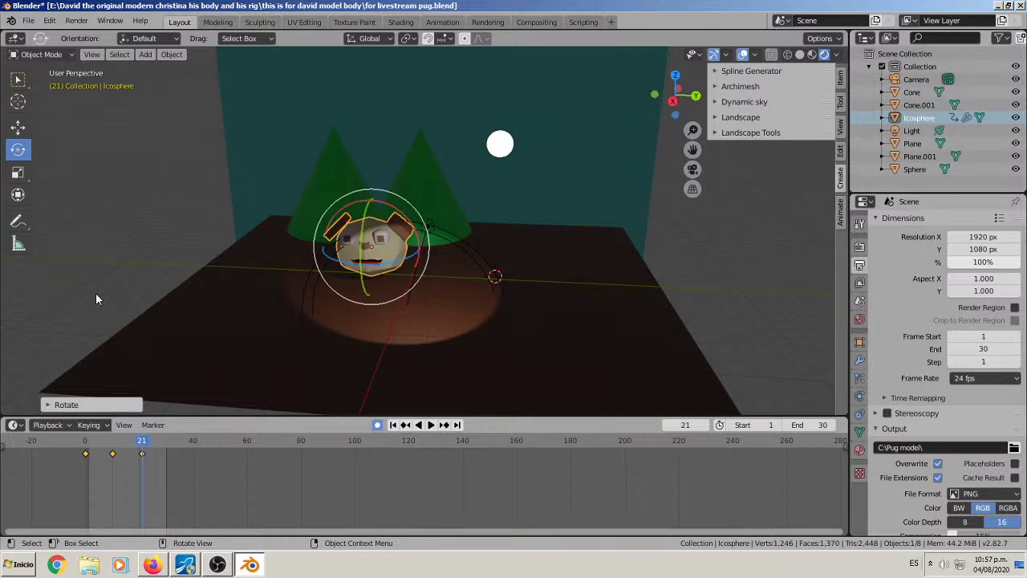
key("Left")
key("Left")
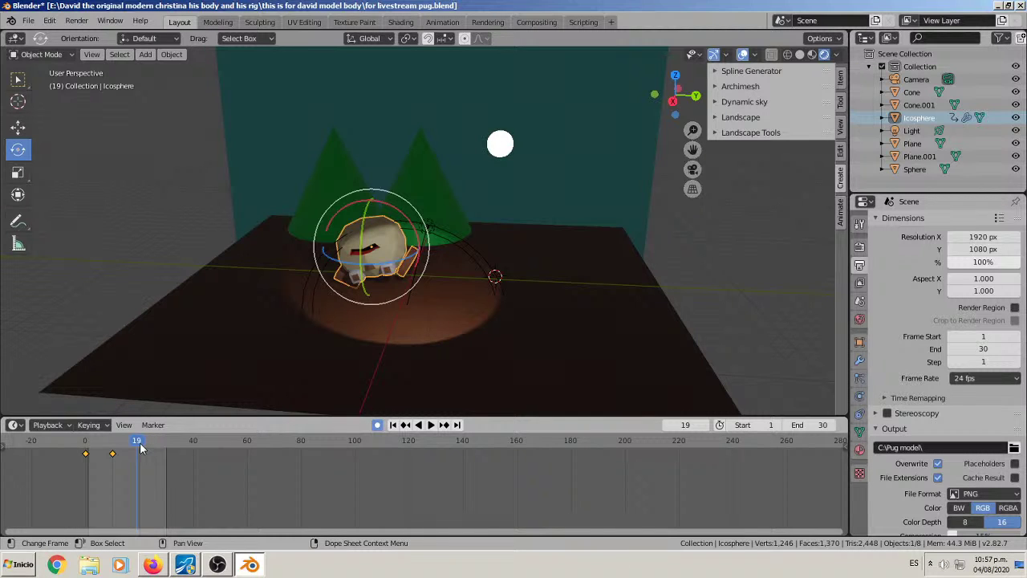
left_click(140, 448)
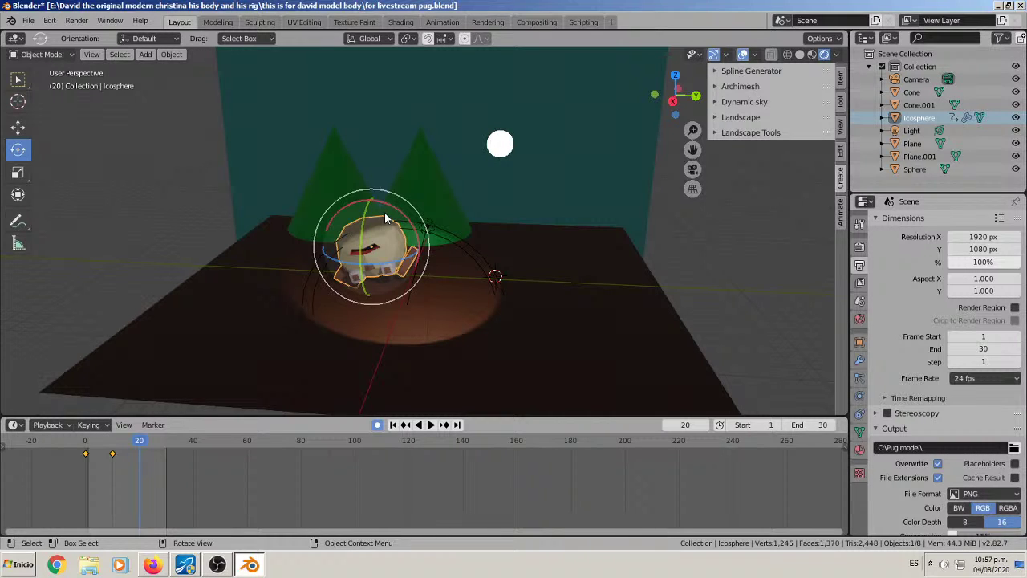
left_click_drag(384, 211, 225, 383)
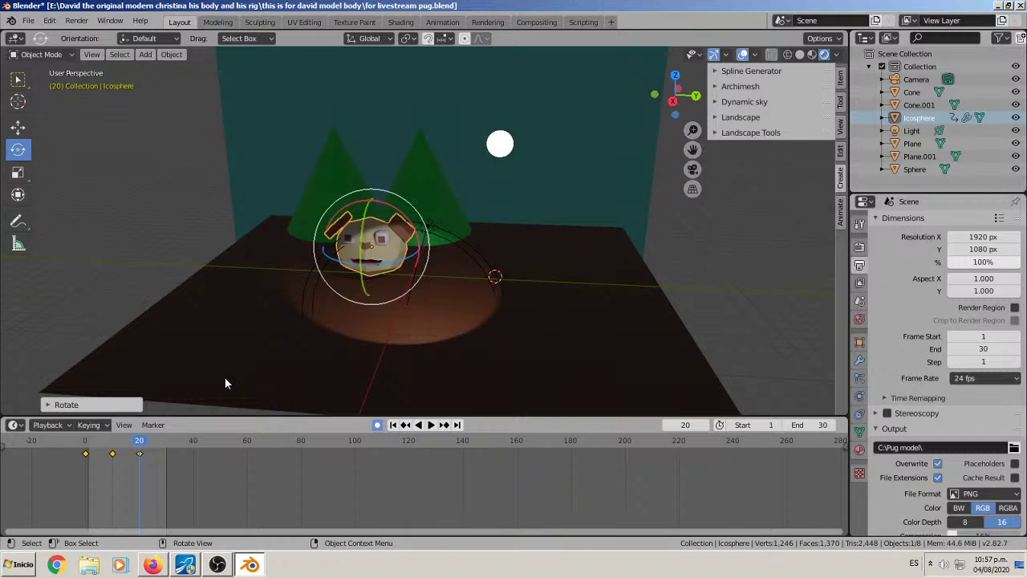
Step: Rotate the pug head onto its side at frame 30 to record a keyframe, and turn Auto Keying off
key("shift+Right")
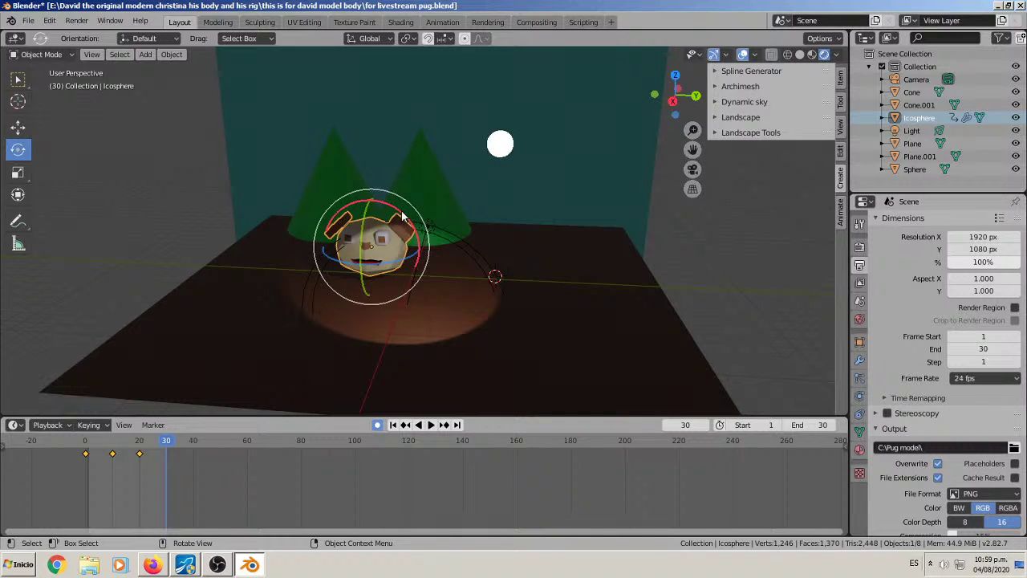
left_click_drag(404, 217, 434, 276)
middle_click_drag(407, 339, 422, 339)
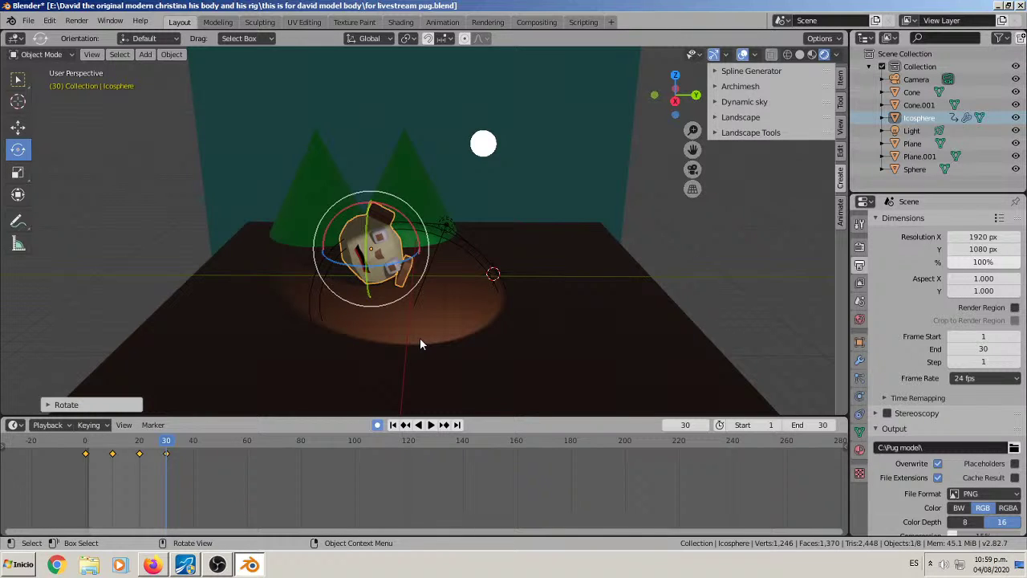
middle_click_drag(420, 339, 397, 397)
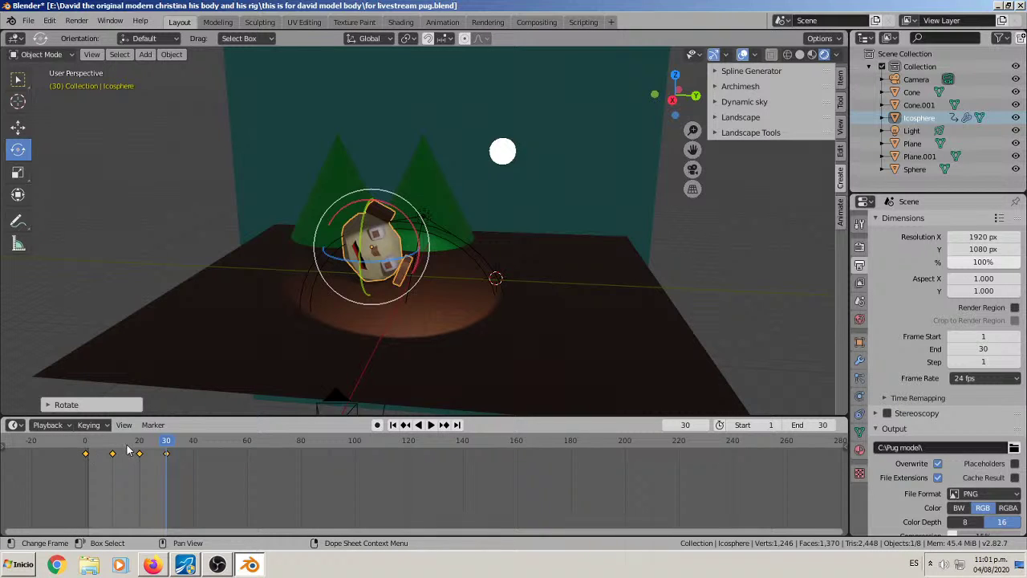
left_click(378, 427)
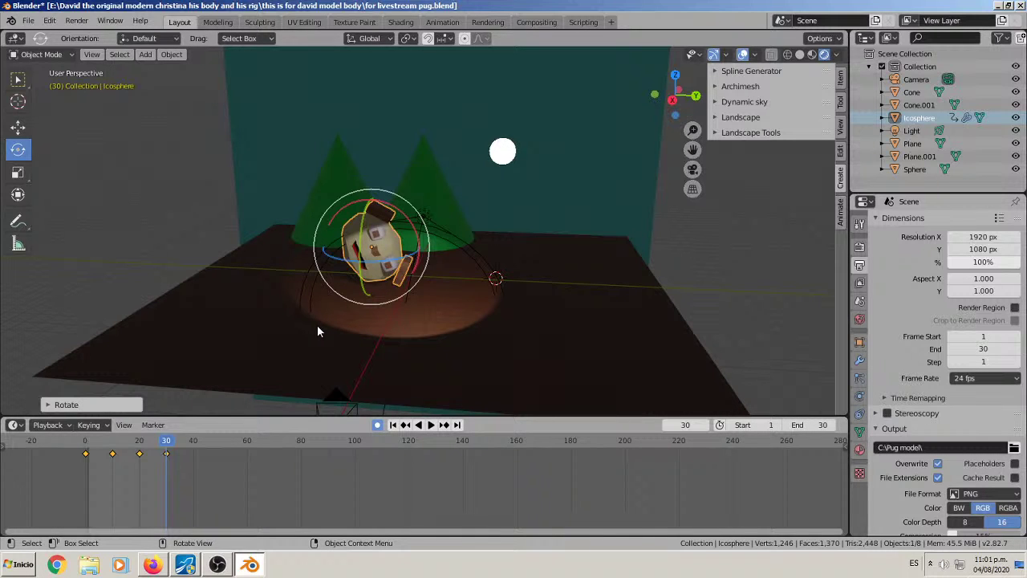
left_click(377, 427)
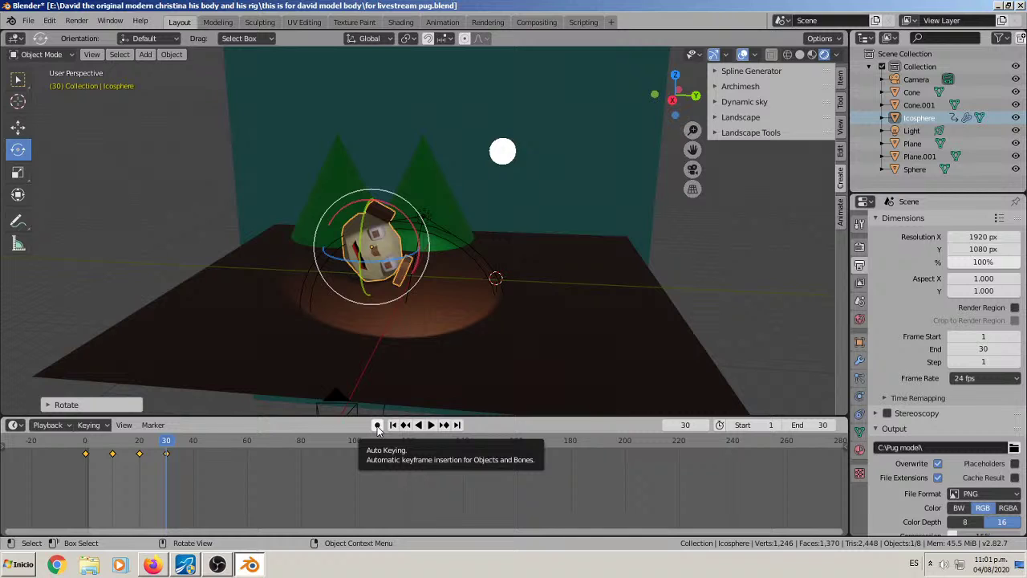
Step: Play the pug head's animation through the camera view and stop the playback
middle_click_drag(397, 343, 410, 341)
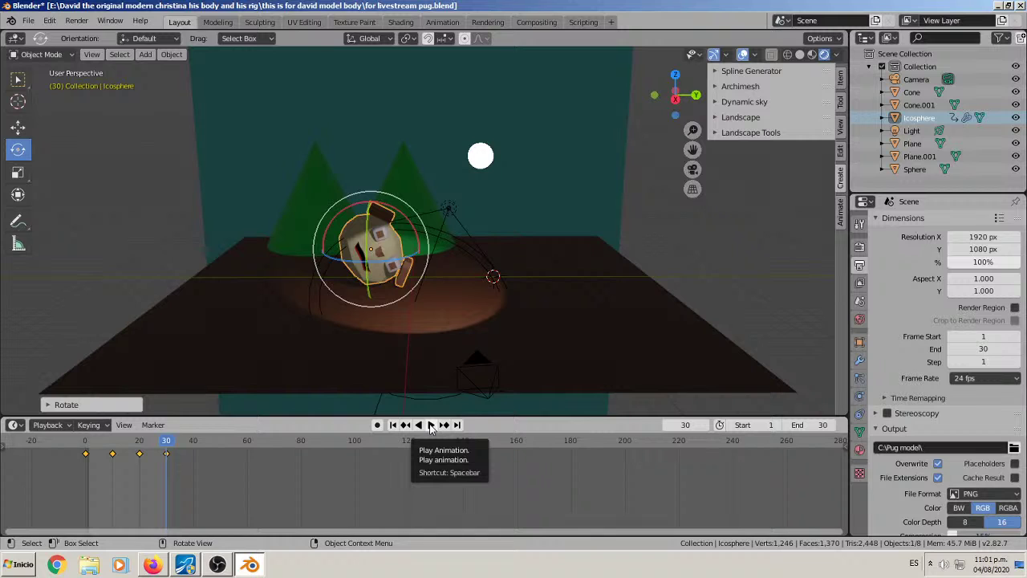
key("KP_0")
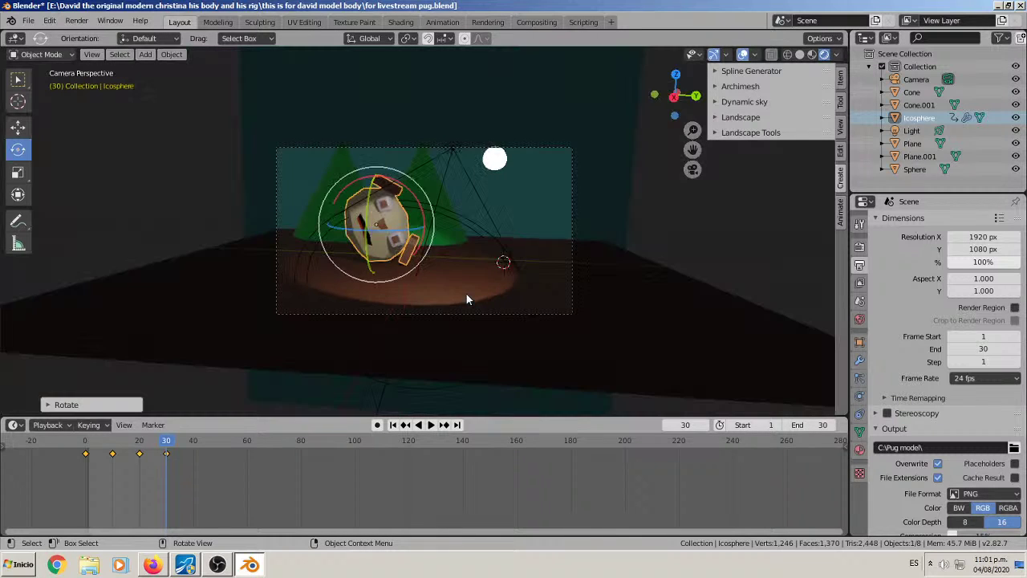
key("space")
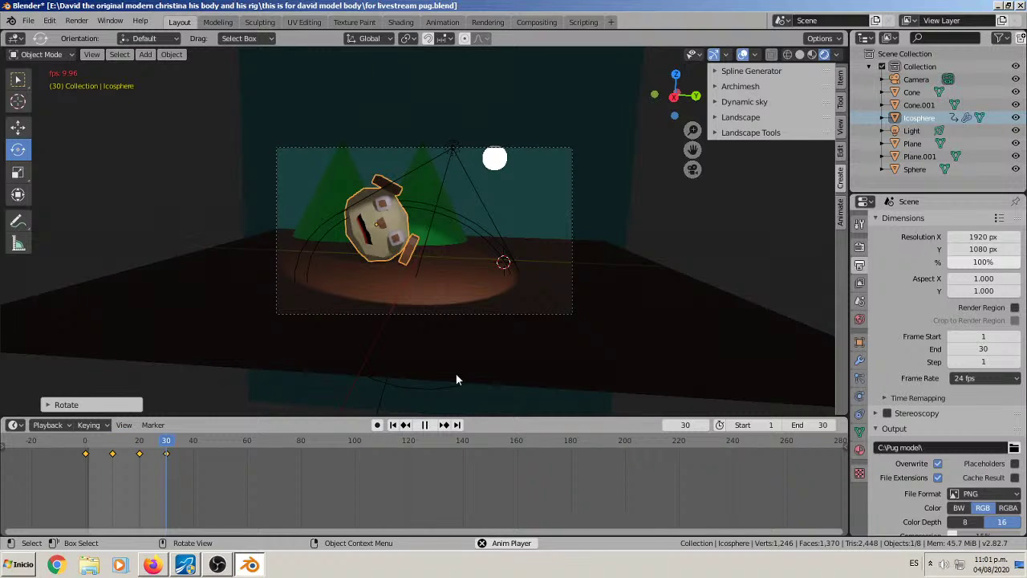
key("space")
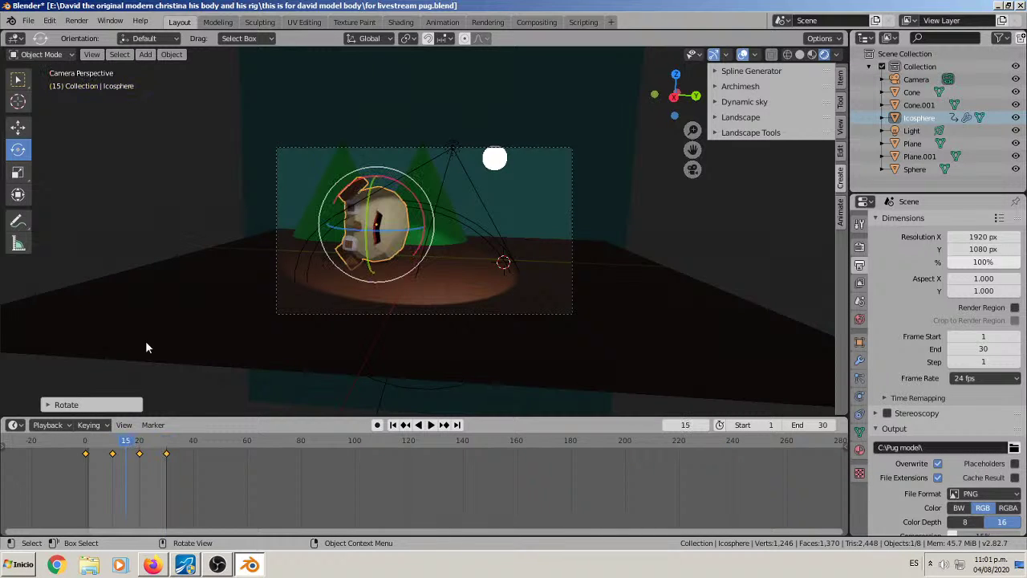
Step: Try moving the pug head along Y at frame 25 with Auto Keying off, and play the animation to check it
left_click(153, 447)
left_click(17, 128)
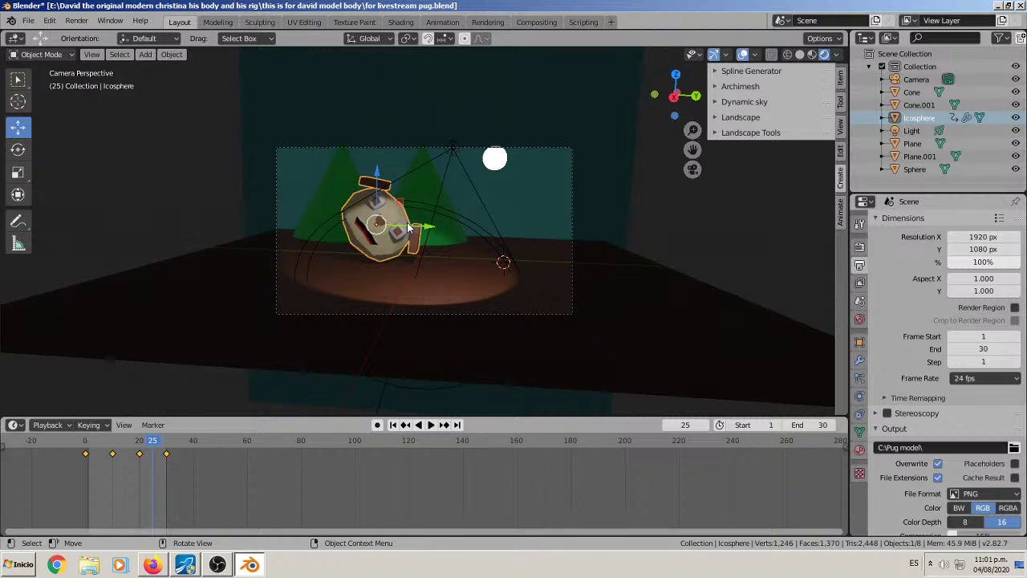
left_click(408, 228)
key("space")
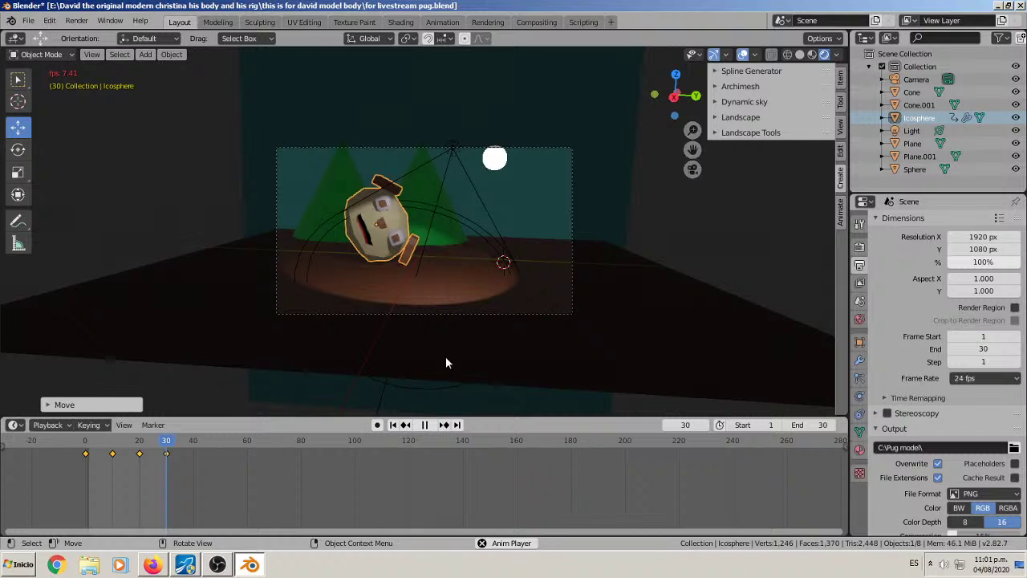
key("space")
Step: Set the animation's end frame to 60
left_click(762, 424)
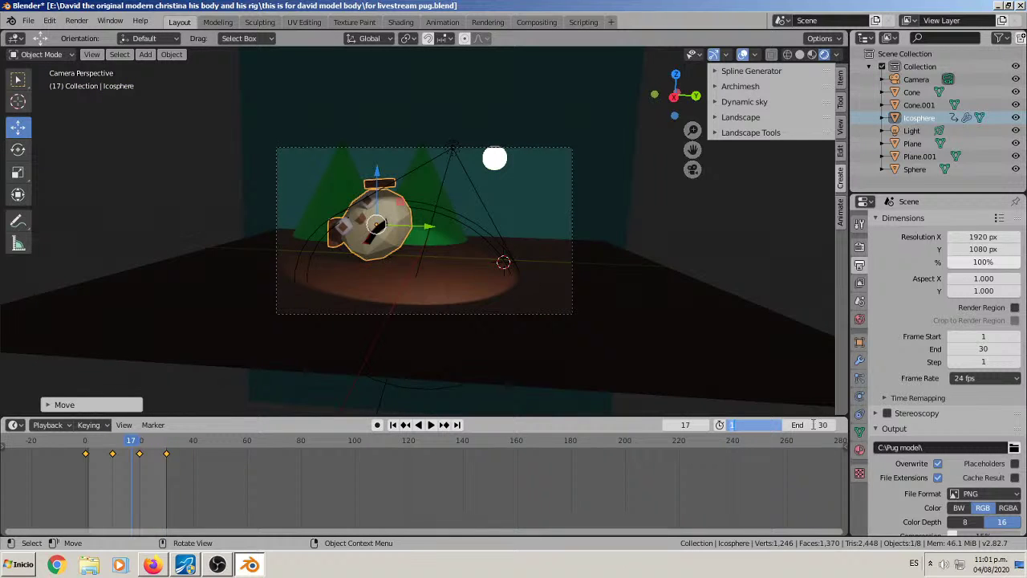
left_click(812, 424)
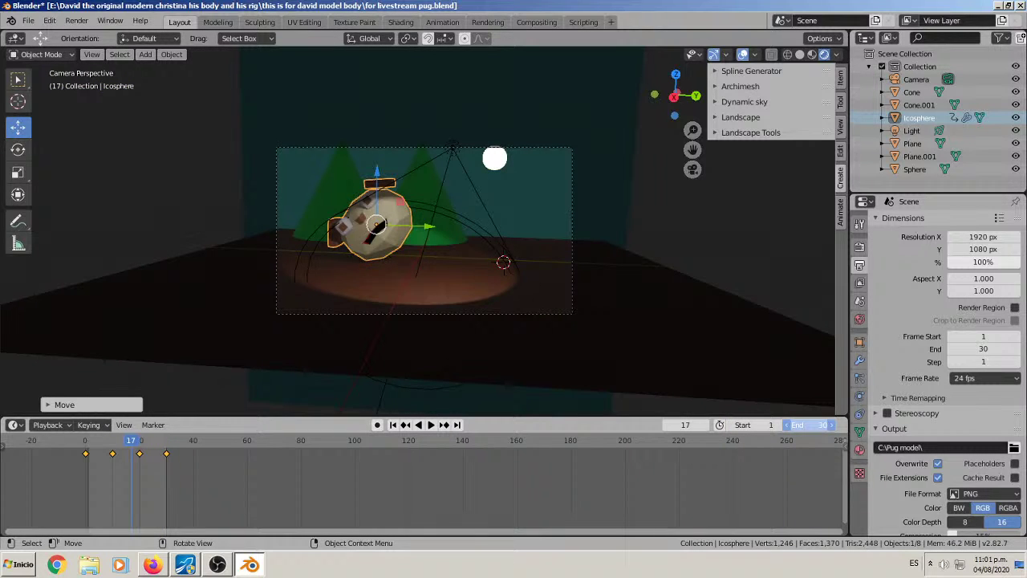
left_click(821, 425)
type("60")
key("Return")
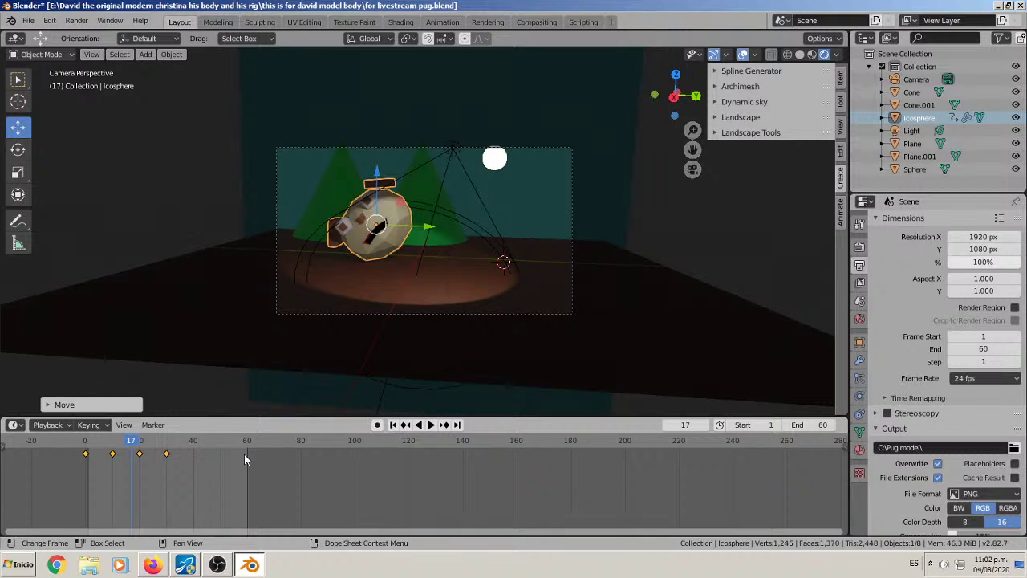
Step: Set the animation's end frame to 30 so the range stops at the last keyframe
left_click(821, 426)
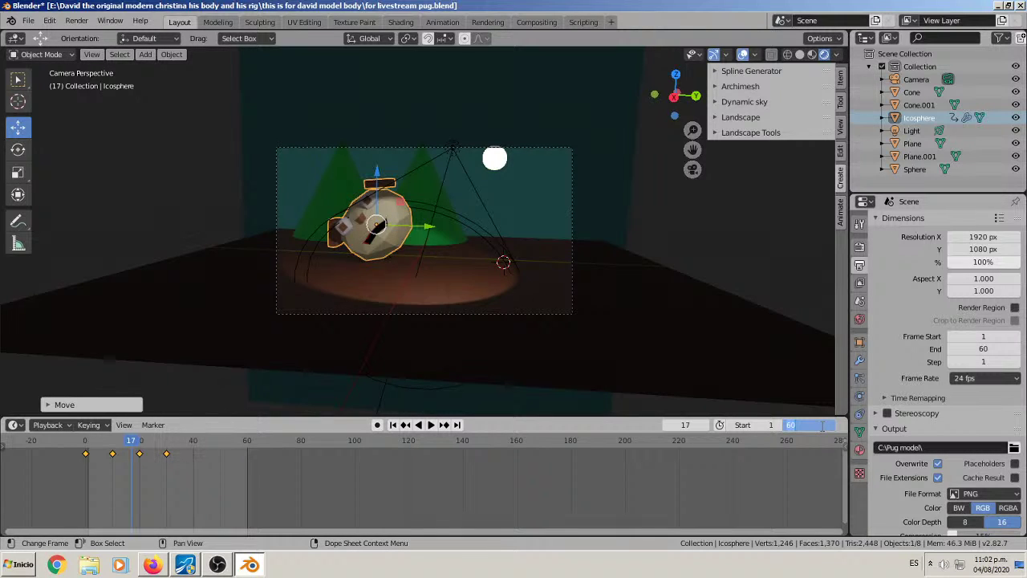
type("30")
key("Return")
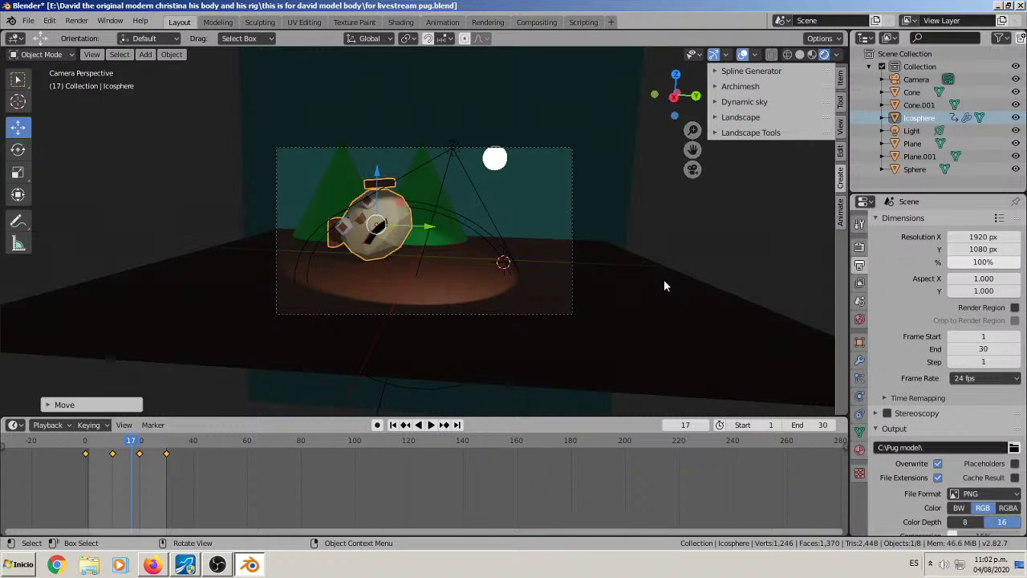
Step: Browse for the render output location and create a folder named "pug model cartoon" on drive C:
left_click(1013, 449)
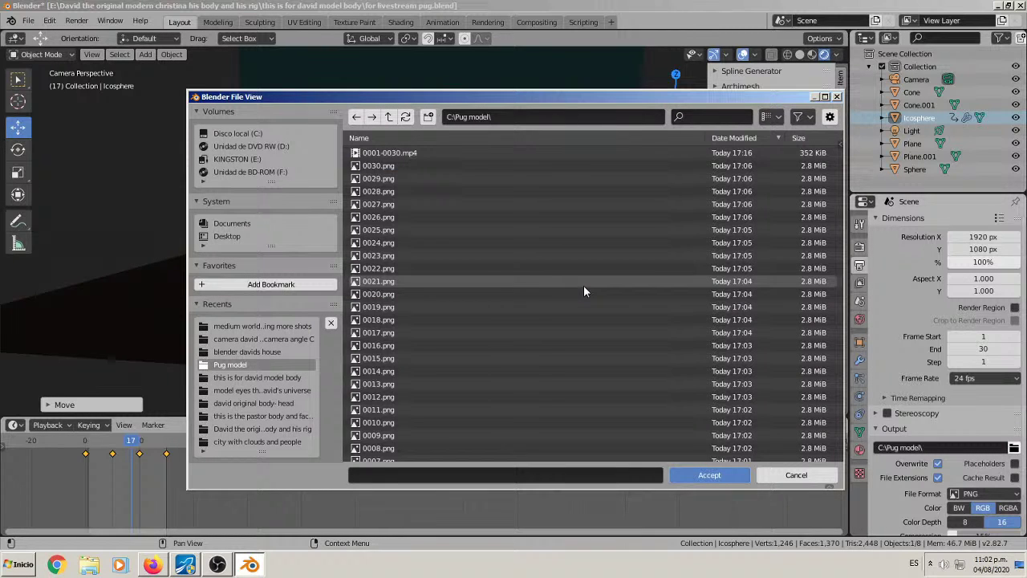
left_click(389, 117)
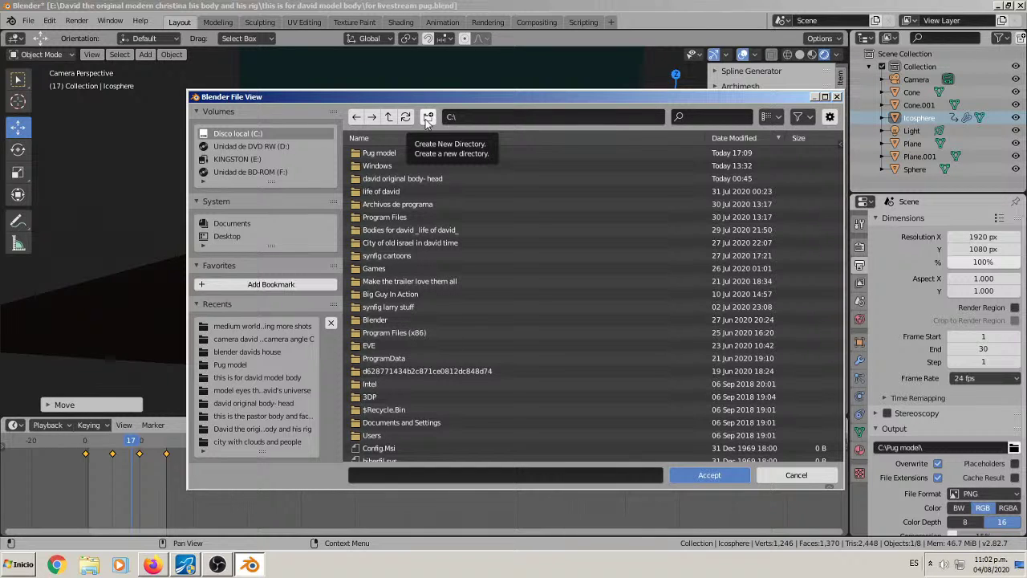
left_click(428, 118)
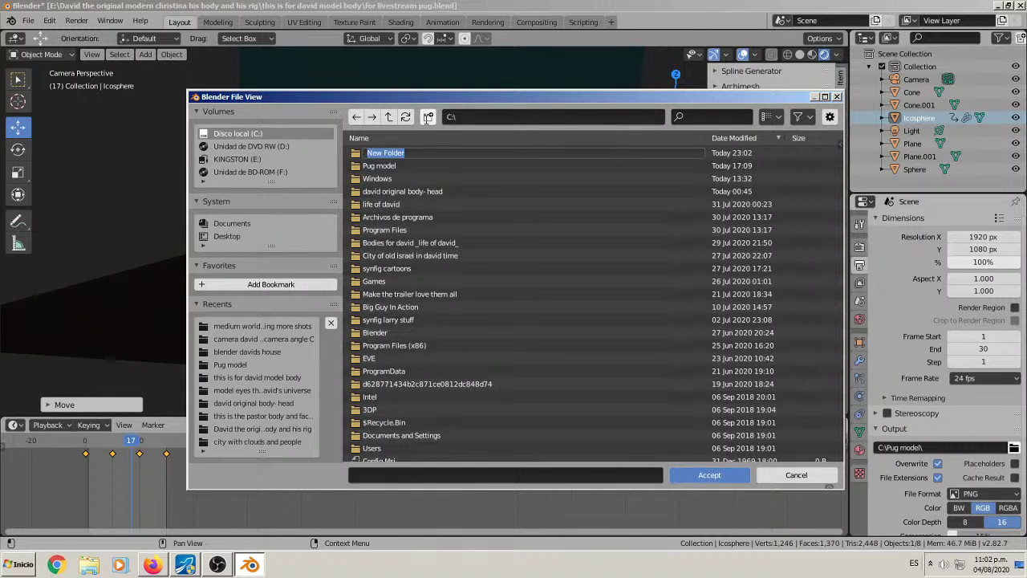
type("pug")
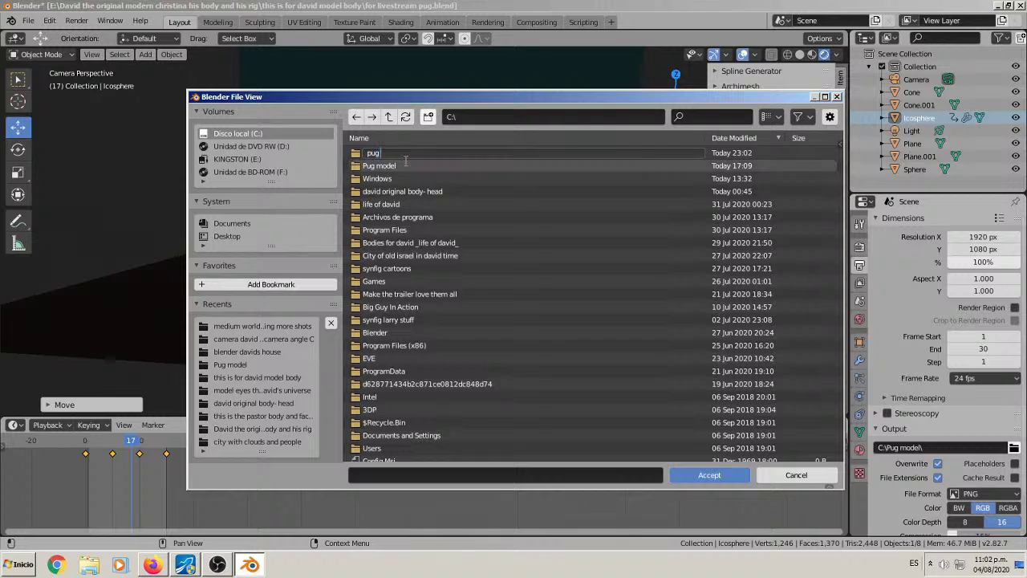
type(" model cartoon")
key("Return")
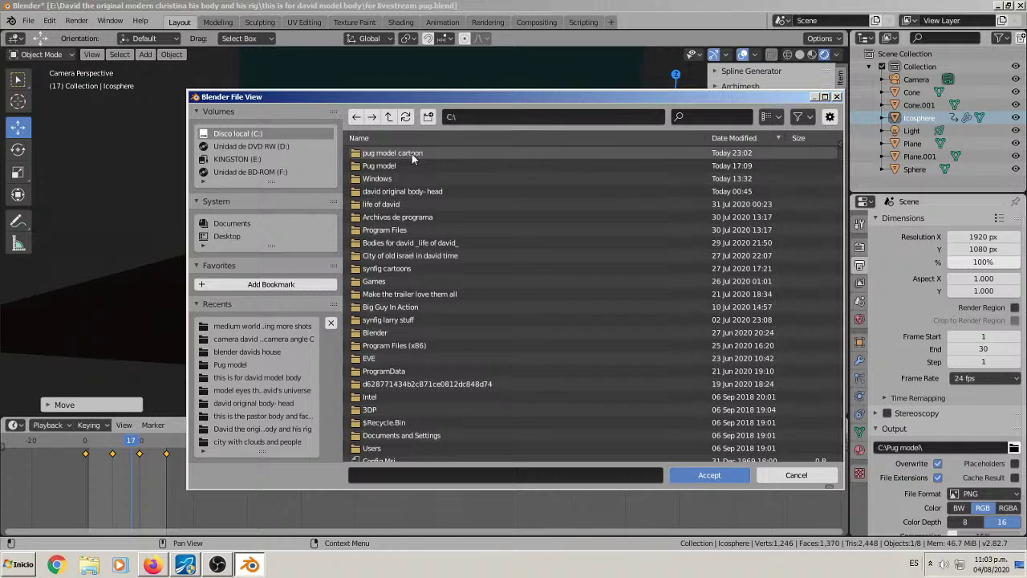
Step: Set C:\pug model cartoon\ as the render output folder
left_click(412, 153)
double_click(412, 155)
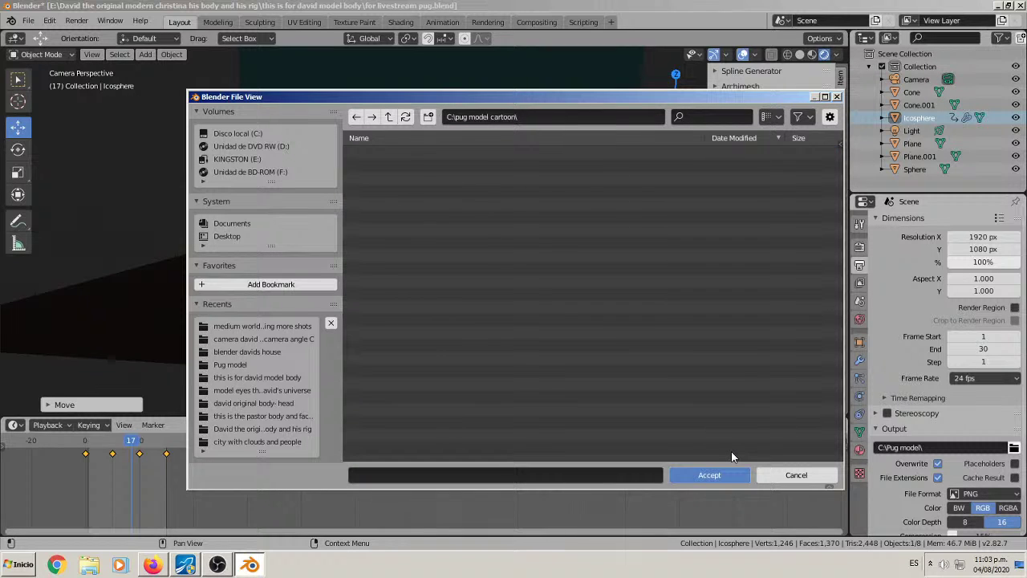
left_click(722, 474)
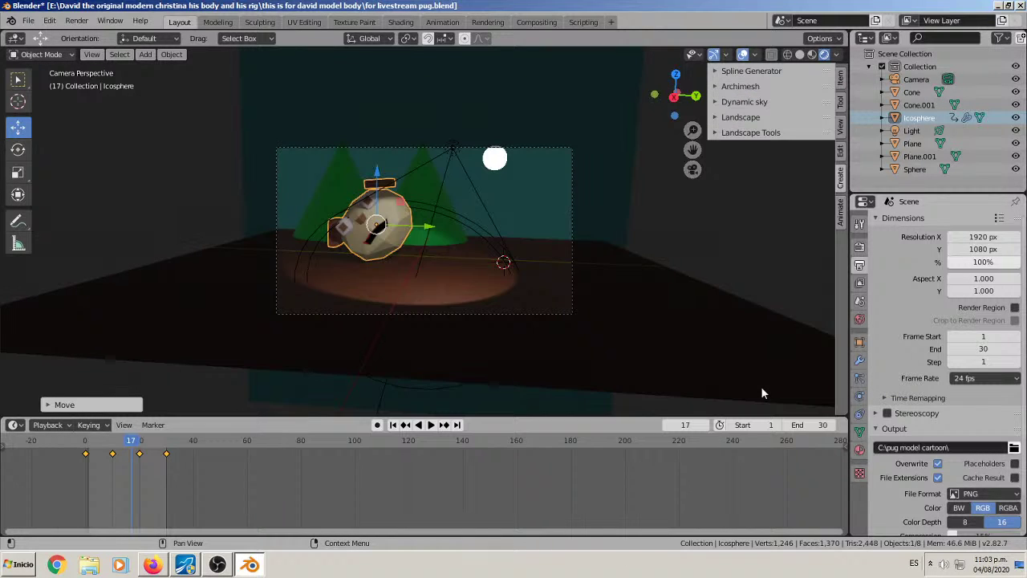
Step: Choose PNG as the render output's file format and expand the Metadata settings
scroll(906, 405, "down", 2)
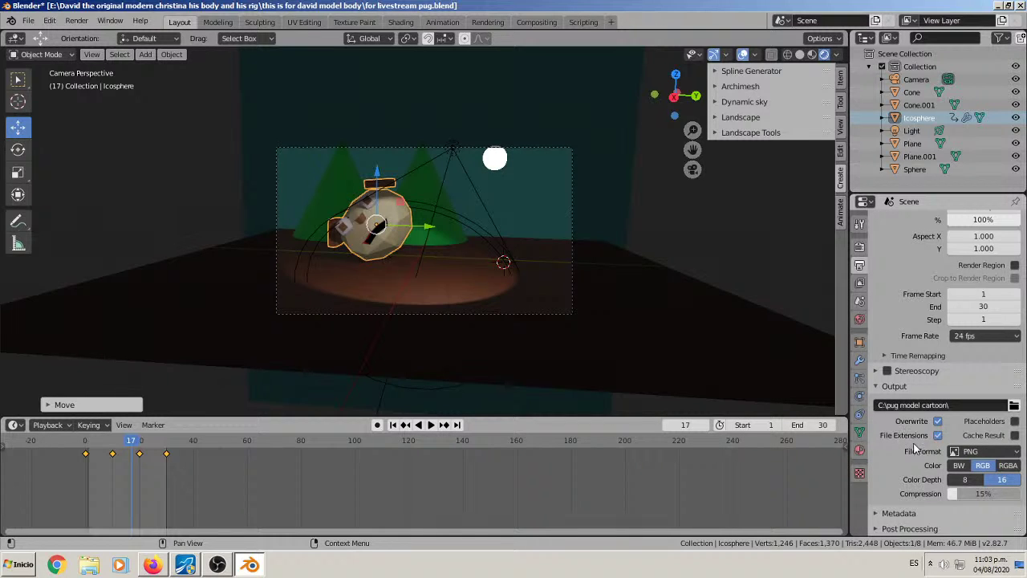
left_click(960, 451)
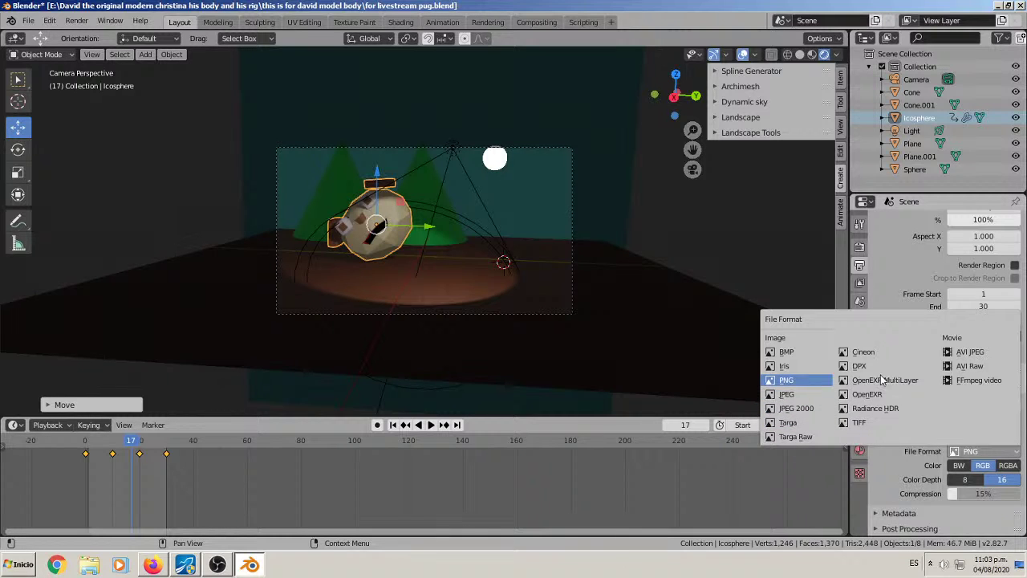
left_click(803, 383)
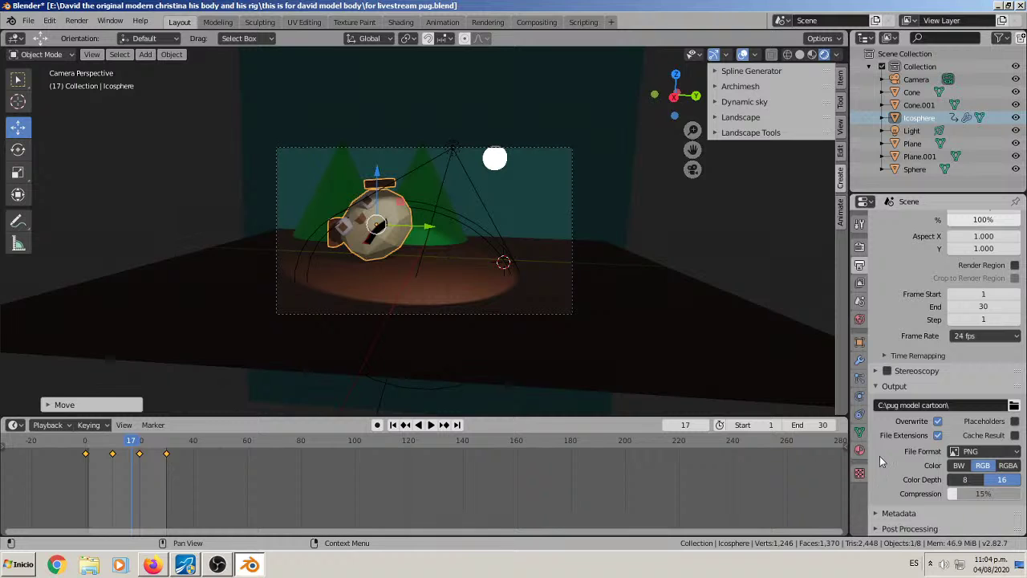
left_click(879, 513)
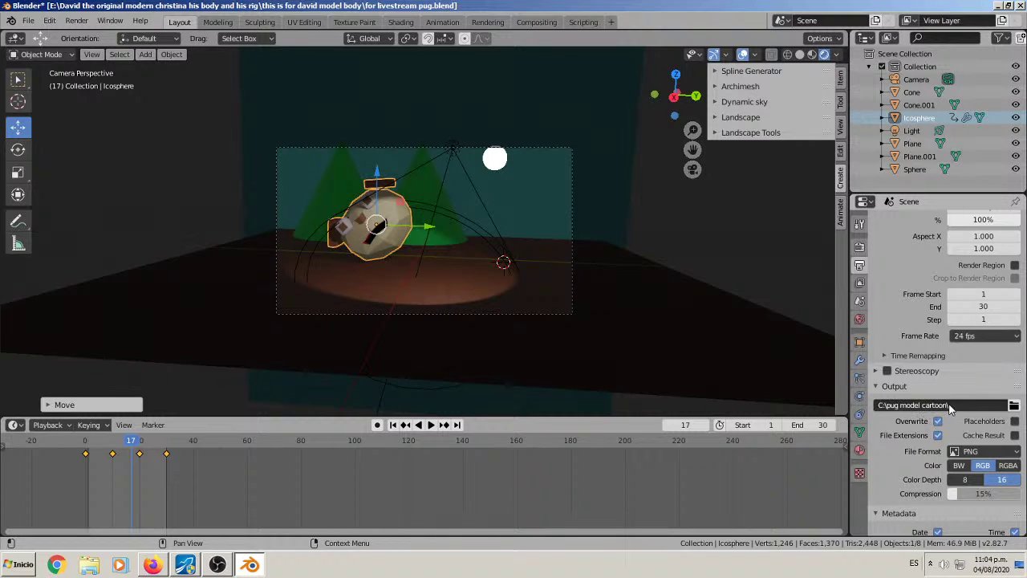
left_click(965, 452)
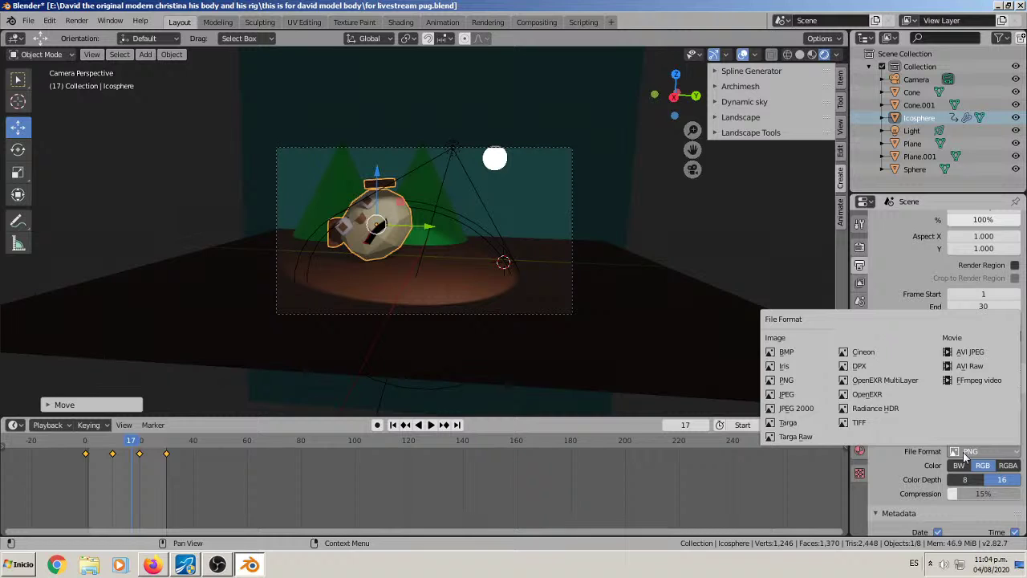
left_click(965, 455)
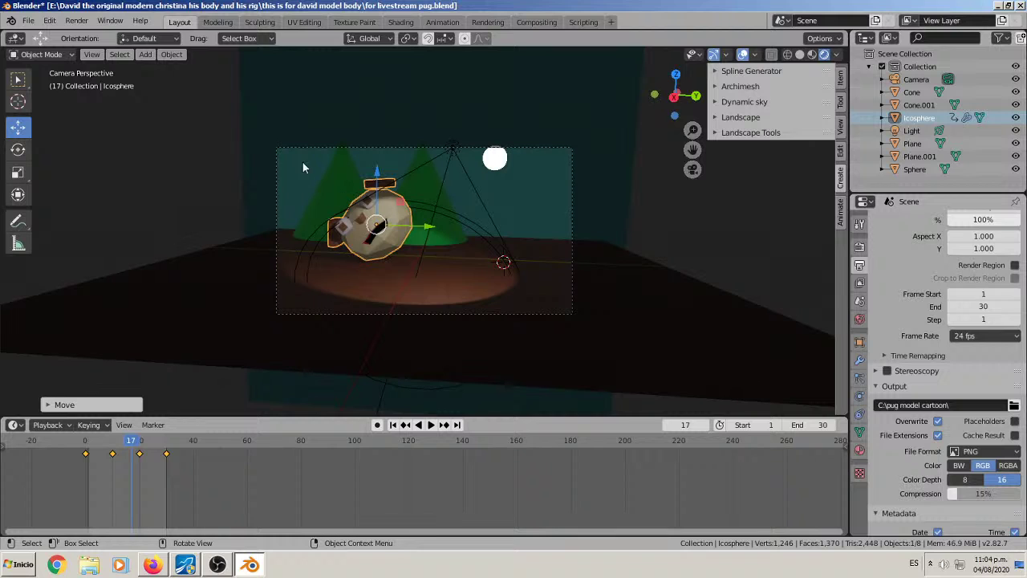
Step: Render the full animation and close the render result window
left_click(76, 20)
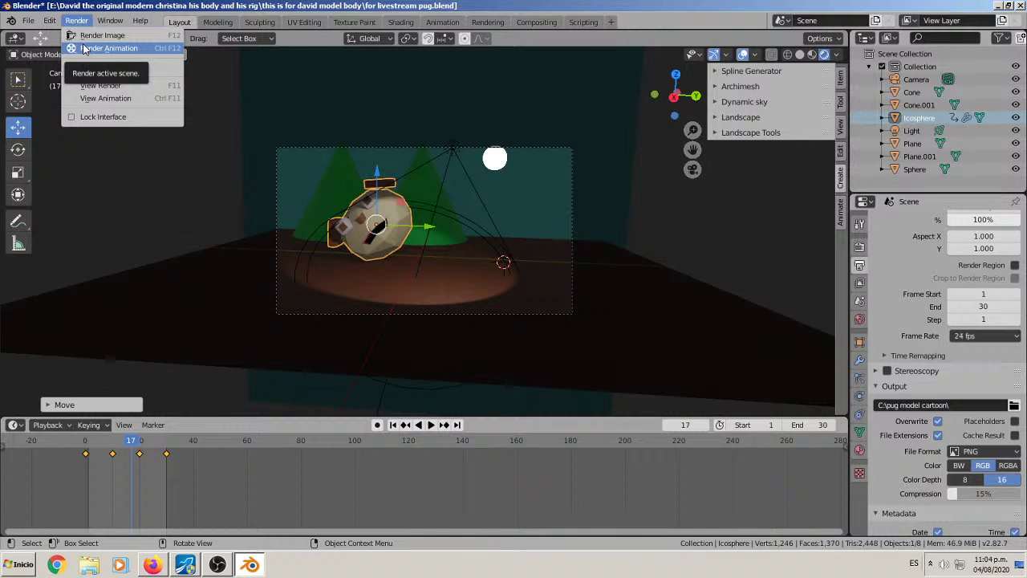
left_click(84, 49)
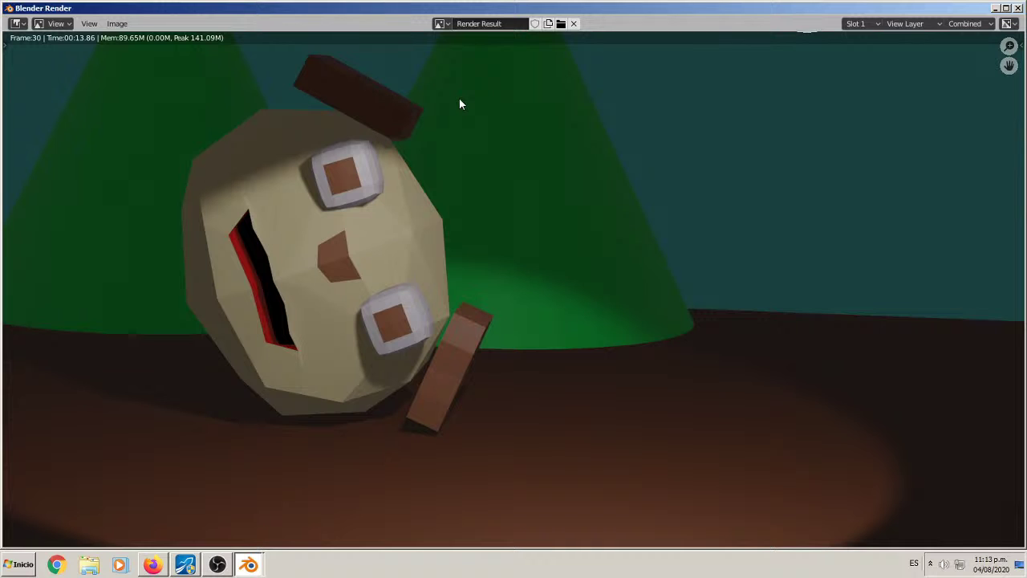
key("Escape")
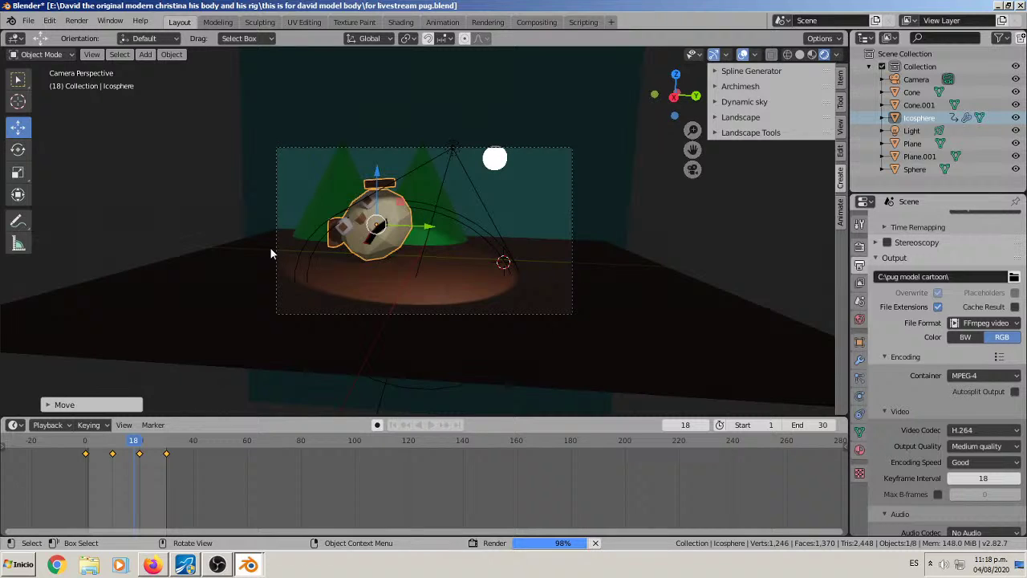
Step: Switch to OBS and the YouTube Studio live page, and check the stream's settings and health
left_click(216, 563)
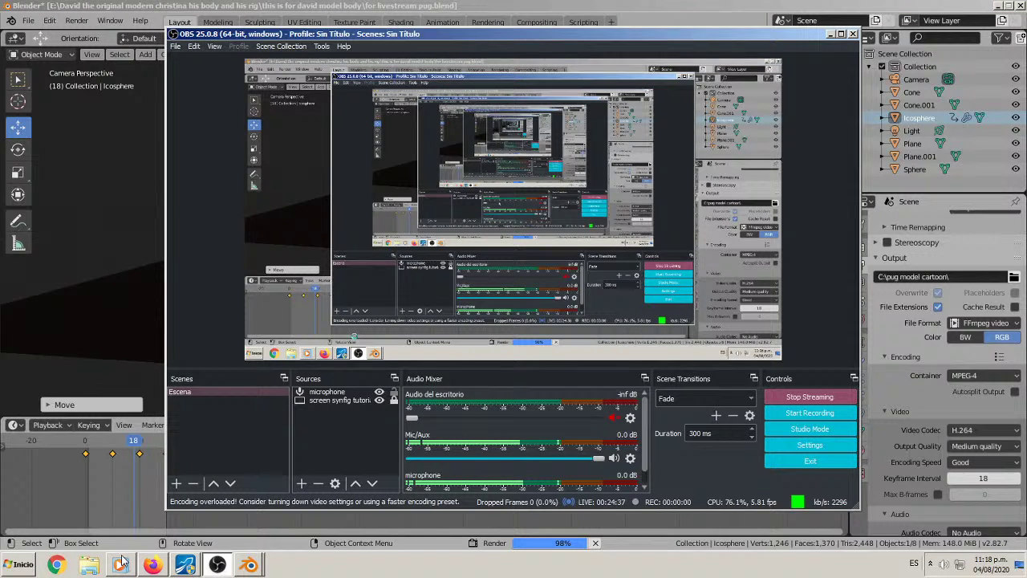
left_click(153, 565)
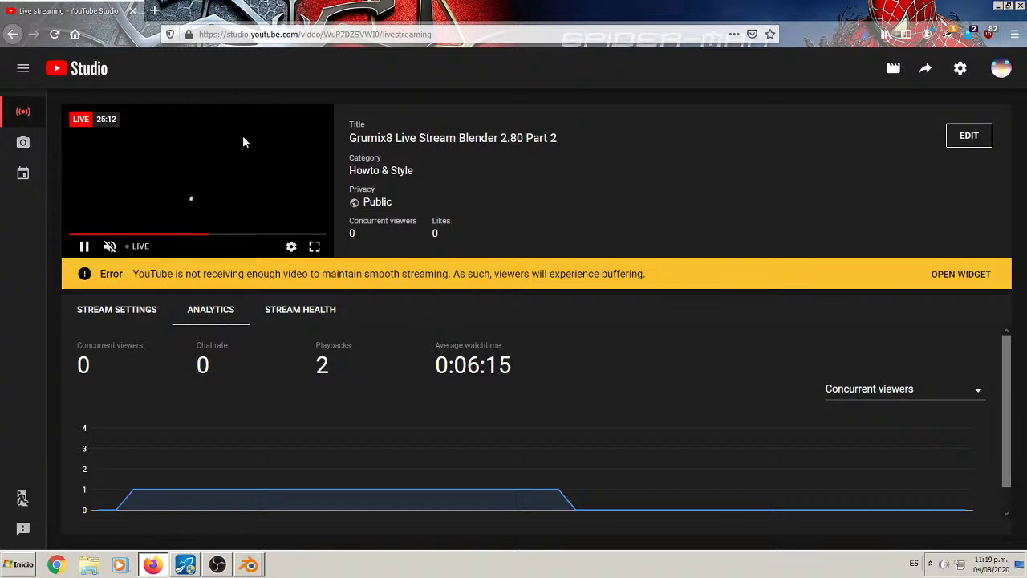
left_click(125, 318)
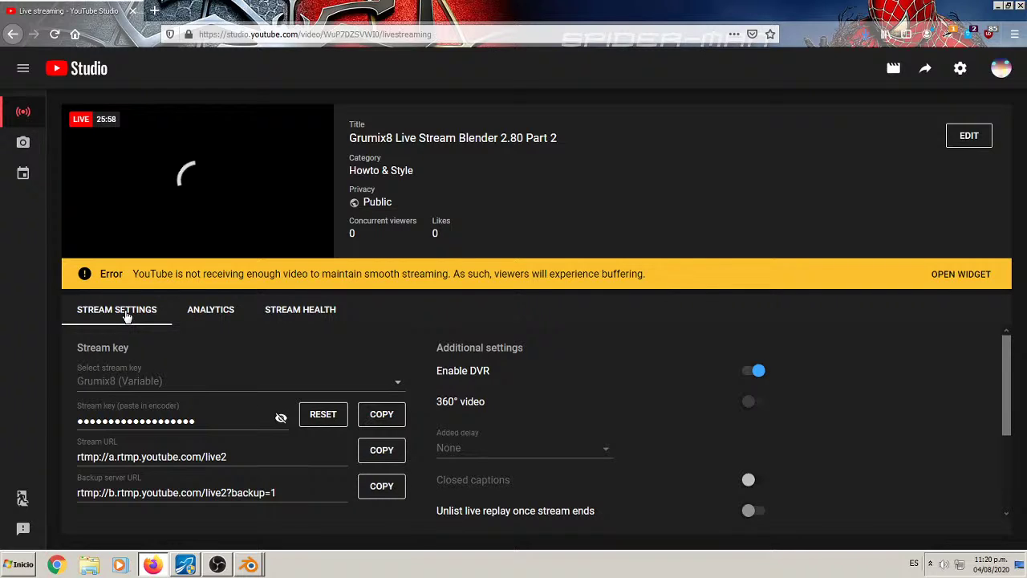
left_click(300, 309)
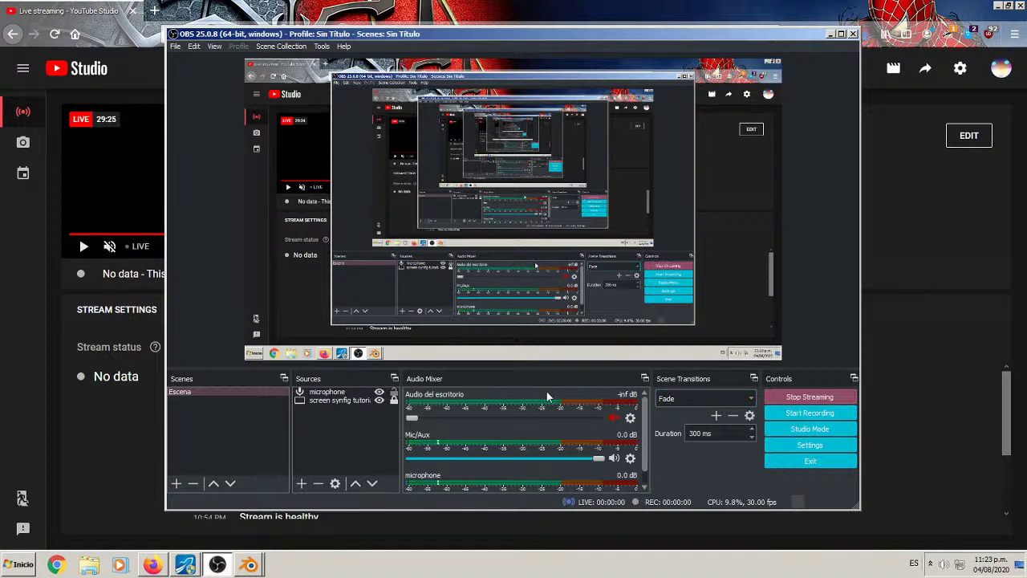
left_click(20, 331)
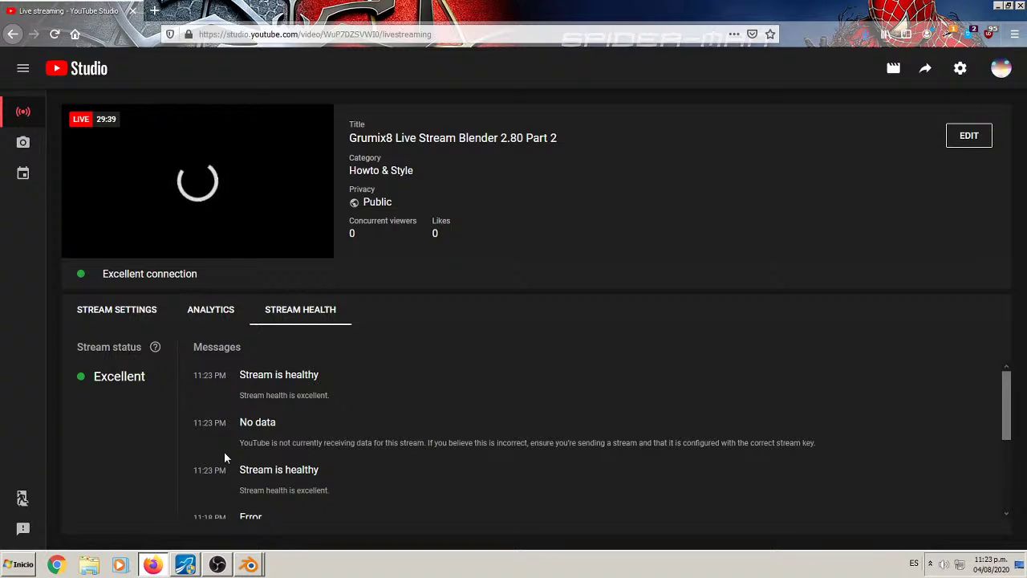
Step: Recheck the live stream's status in YouTube Studio and OBS, minimize OBS, and return to Blender
left_click(251, 563)
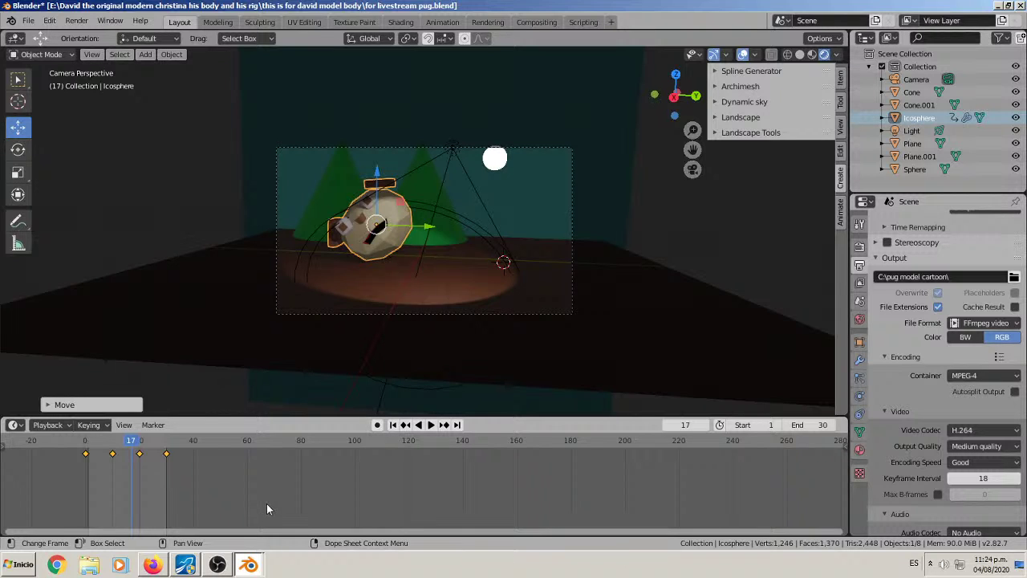
left_click(166, 565)
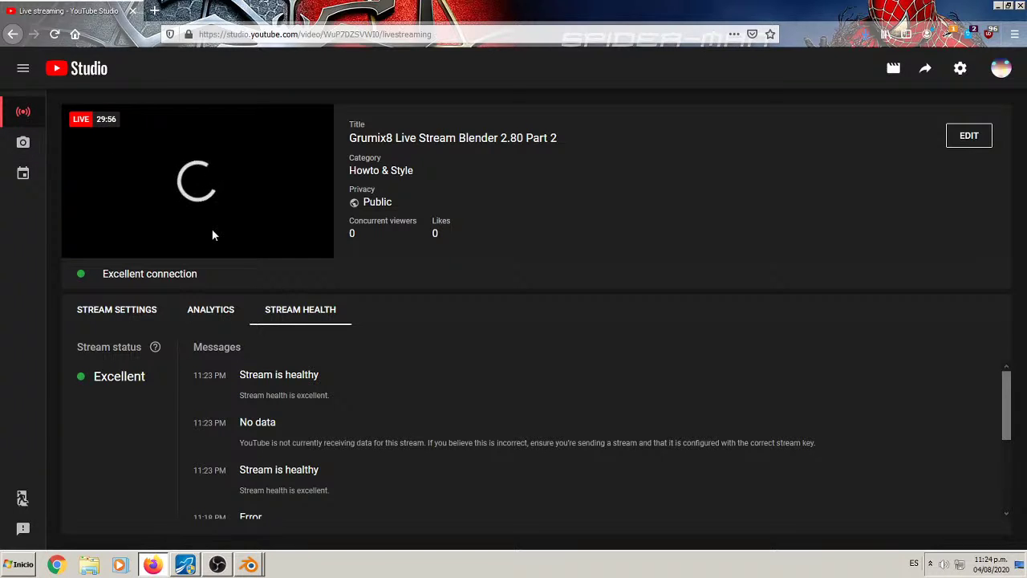
left_click(216, 565)
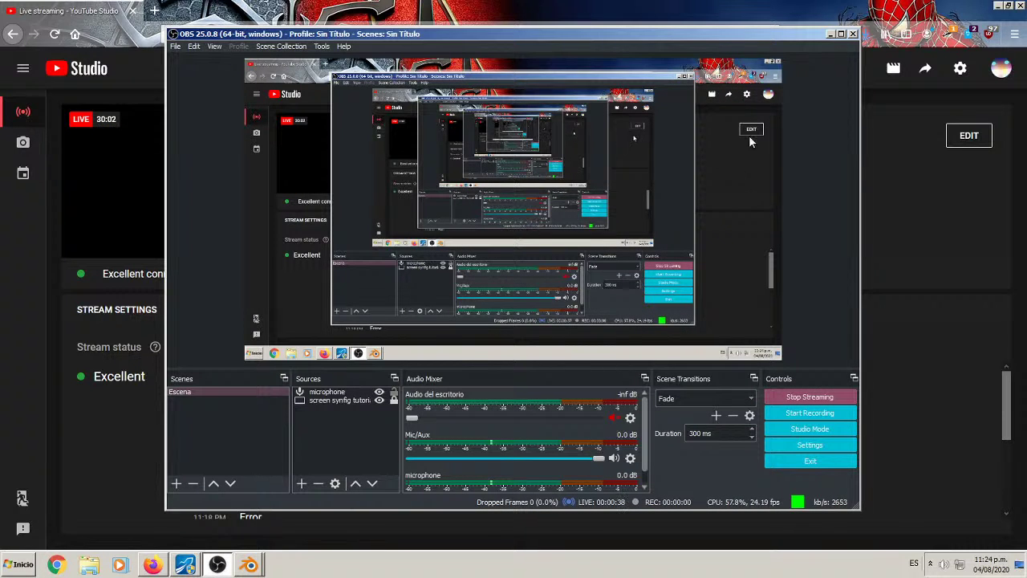
left_click(831, 34)
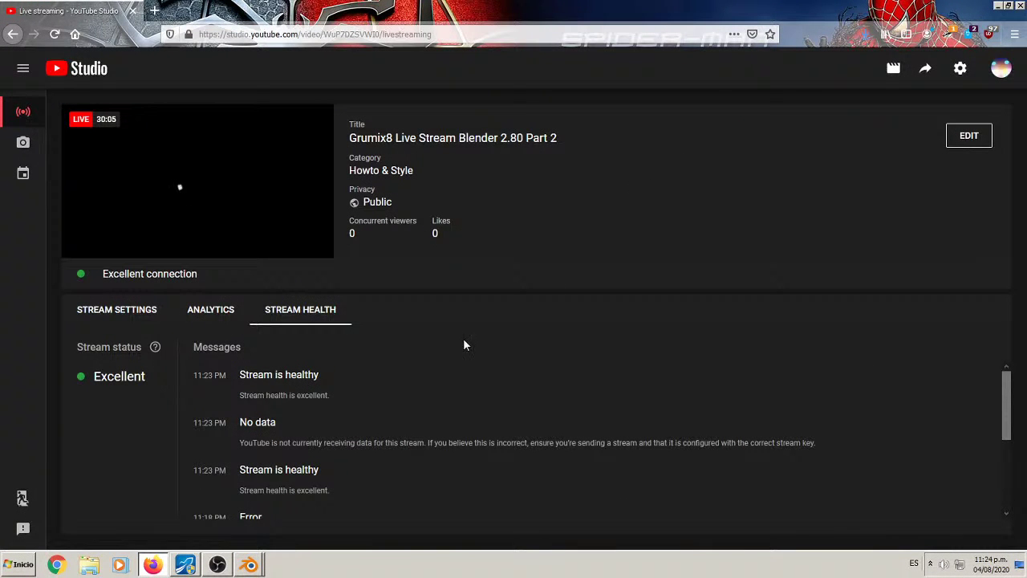
left_click(251, 566)
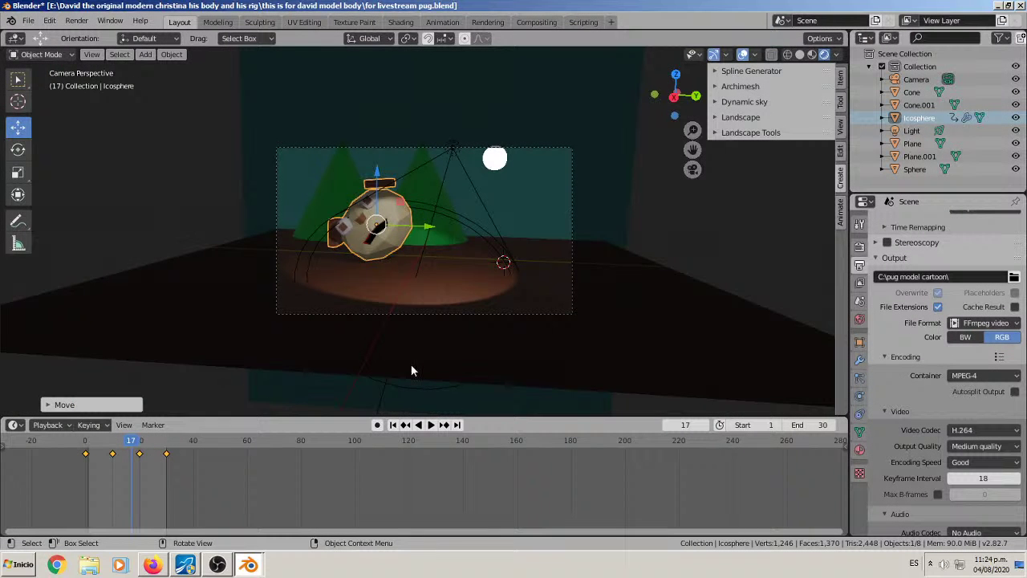
left_click(217, 565)
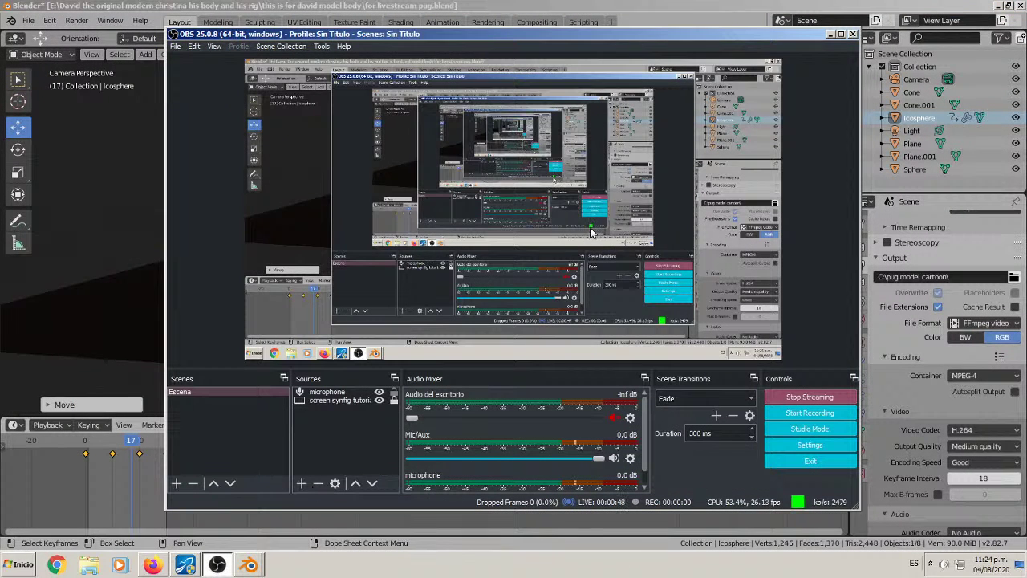
left_click(830, 35)
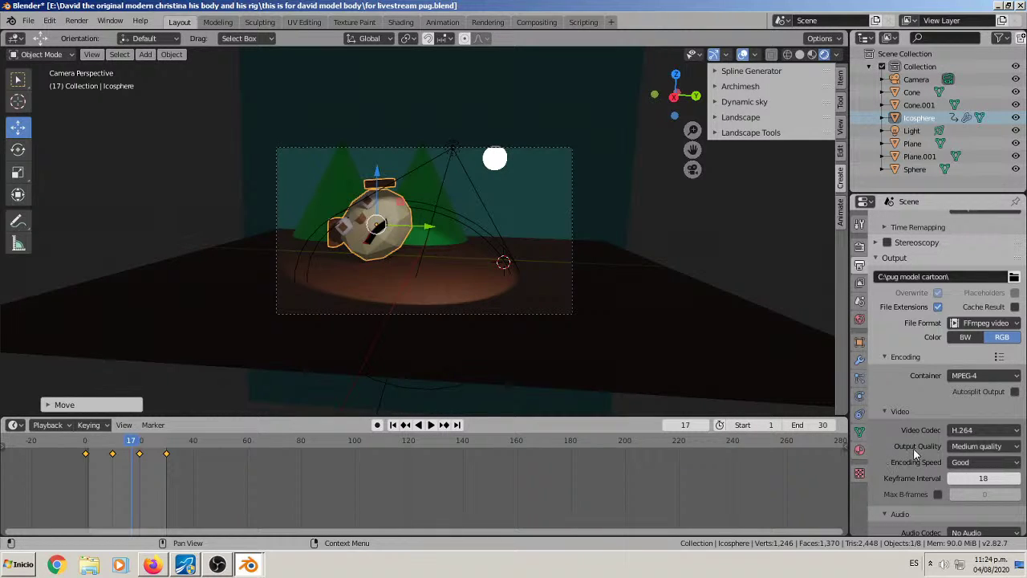
Step: Save the pug scene's Blender file
left_click(28, 21)
left_click(44, 106)
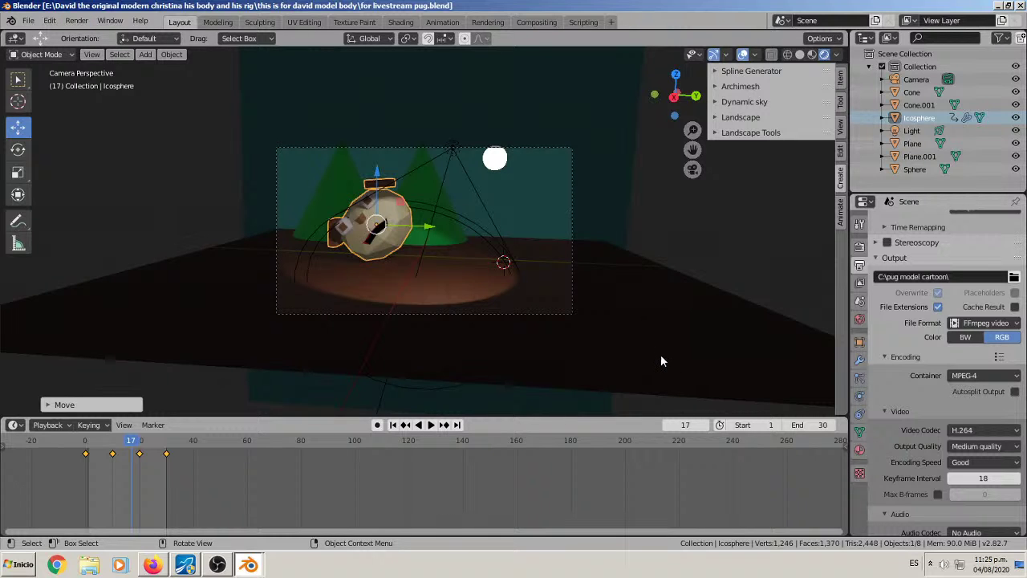
Step: Switch to YouTube Studio in Firefox and check the live stream's connection
left_click(214, 566)
left_click(214, 566)
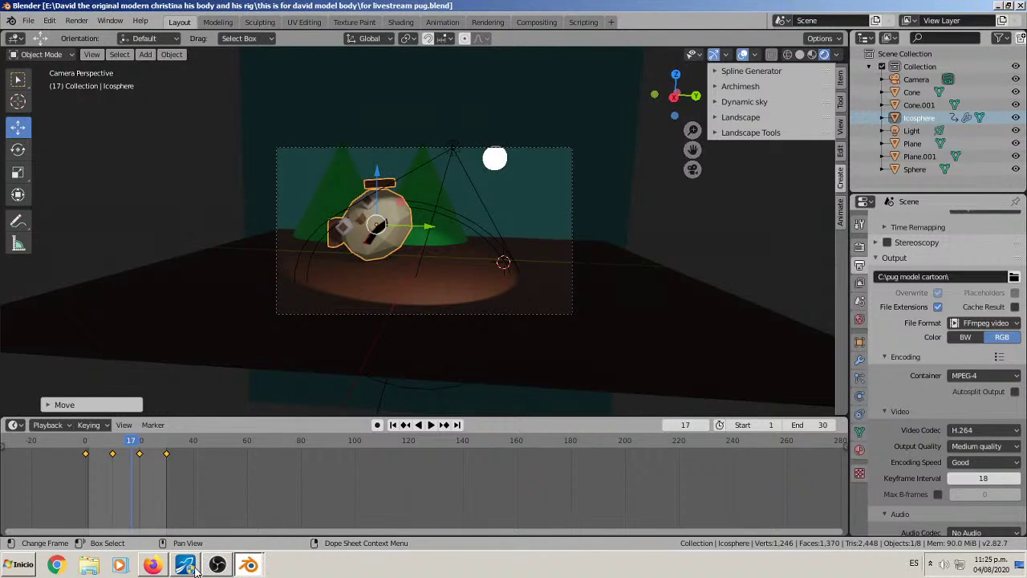
left_click(153, 565)
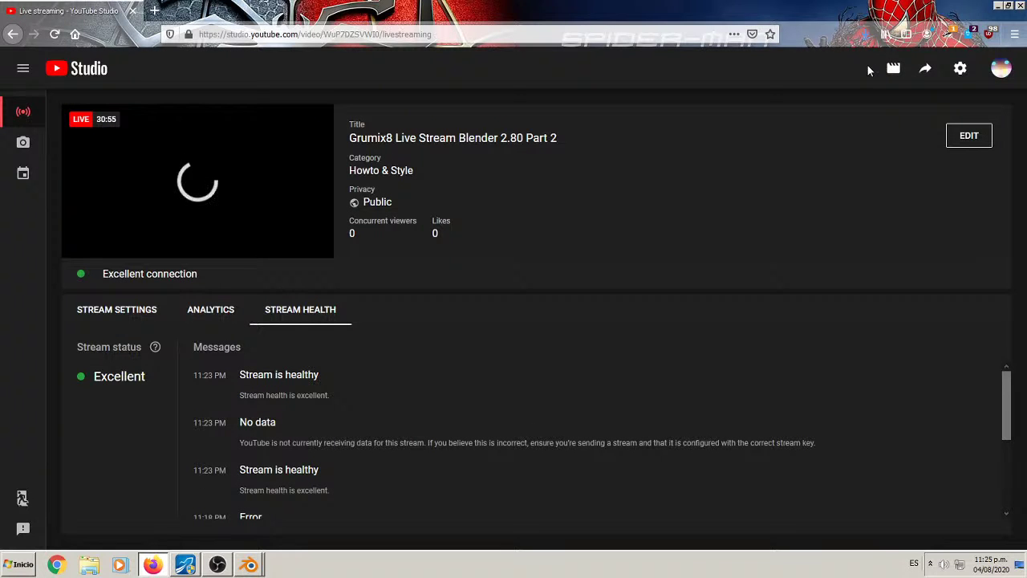
Step: Switch to Windows Explorer and open the "pug model cartoon" folder on Disco local (C:)
key("alt+Tab")
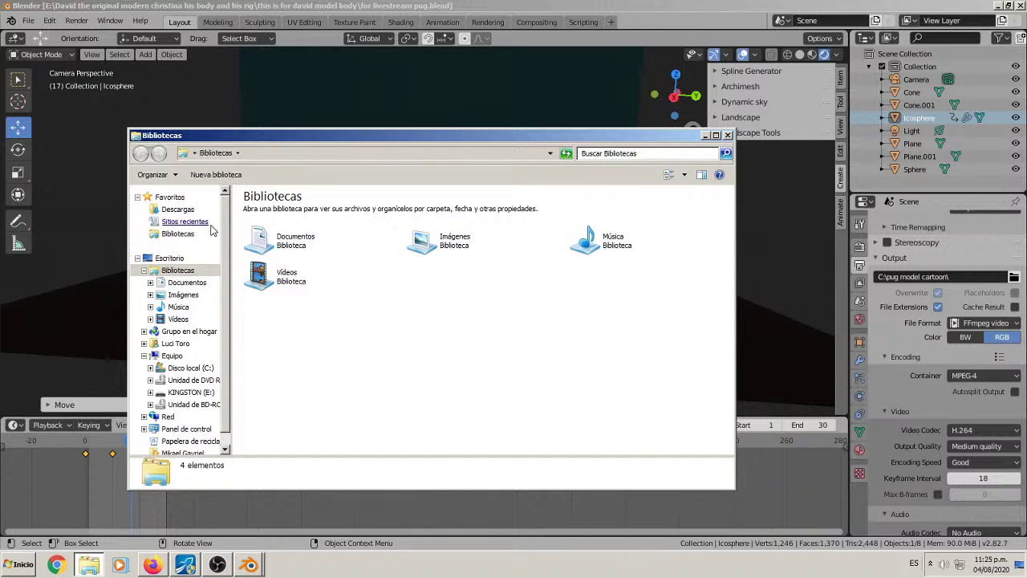
left_click(190, 367)
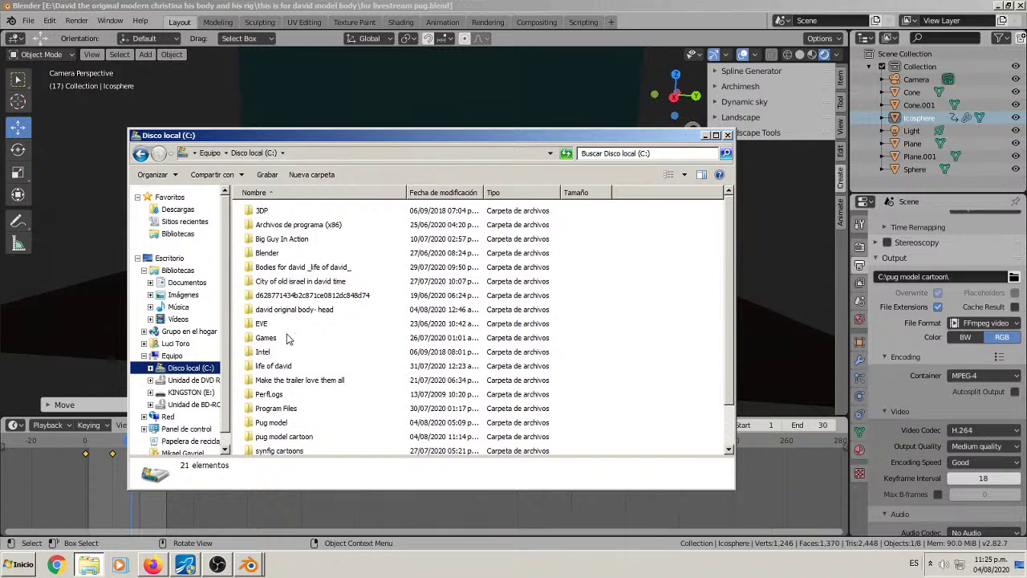
left_click(285, 436)
scroll(287, 436, "down", 1)
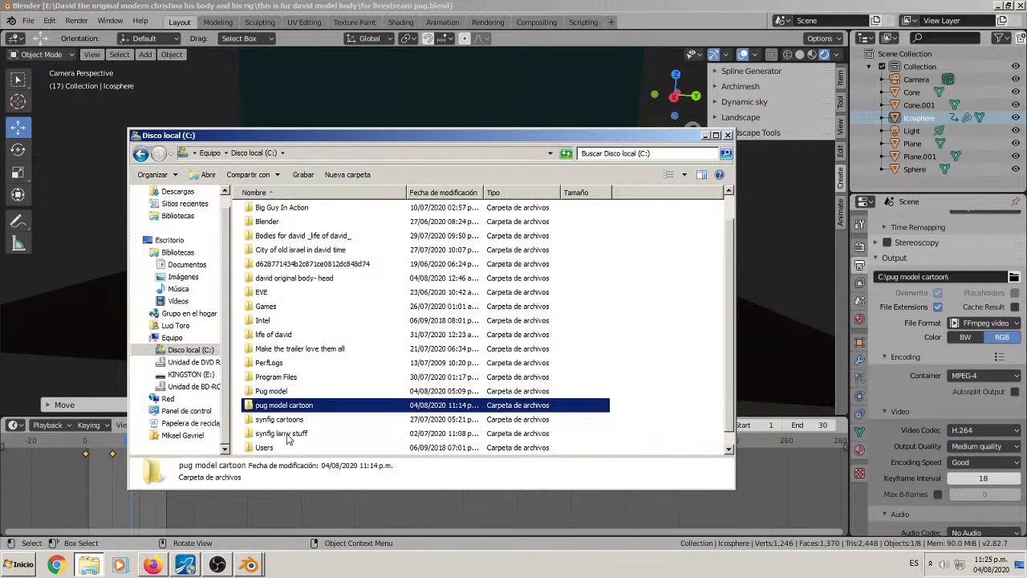
double_click(287, 391)
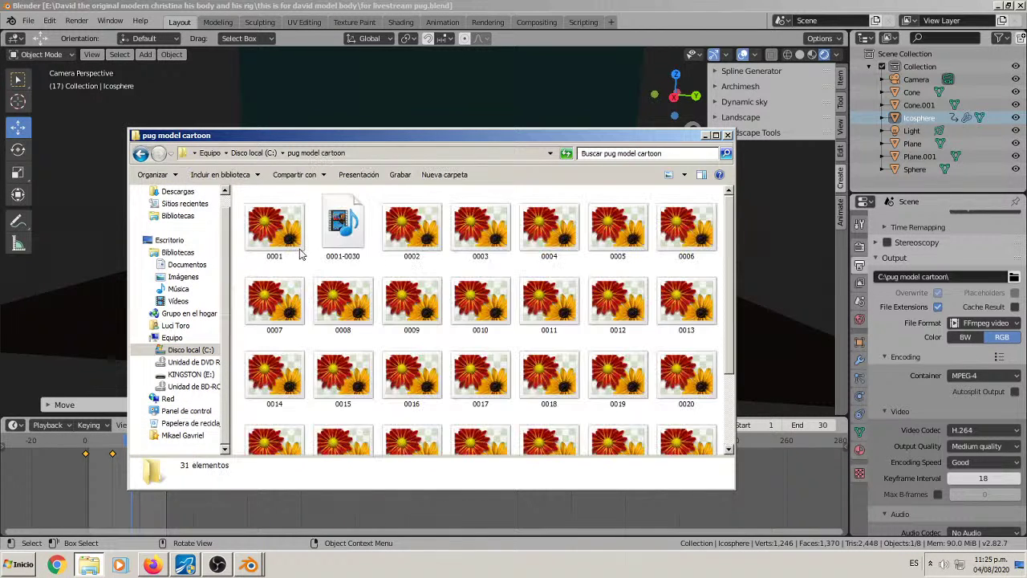
Step: Play the rendered video 0001-0030 in VLC, and close the player and the folder window to return to Blender
left_click(337, 229)
right_click(336, 229)
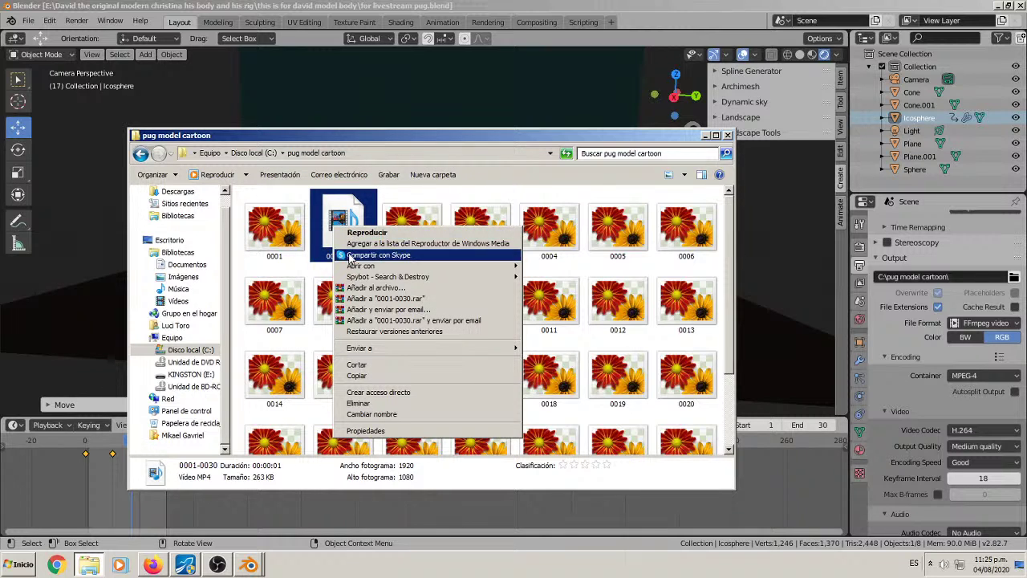
mouse_move(496, 267)
left_click(542, 277)
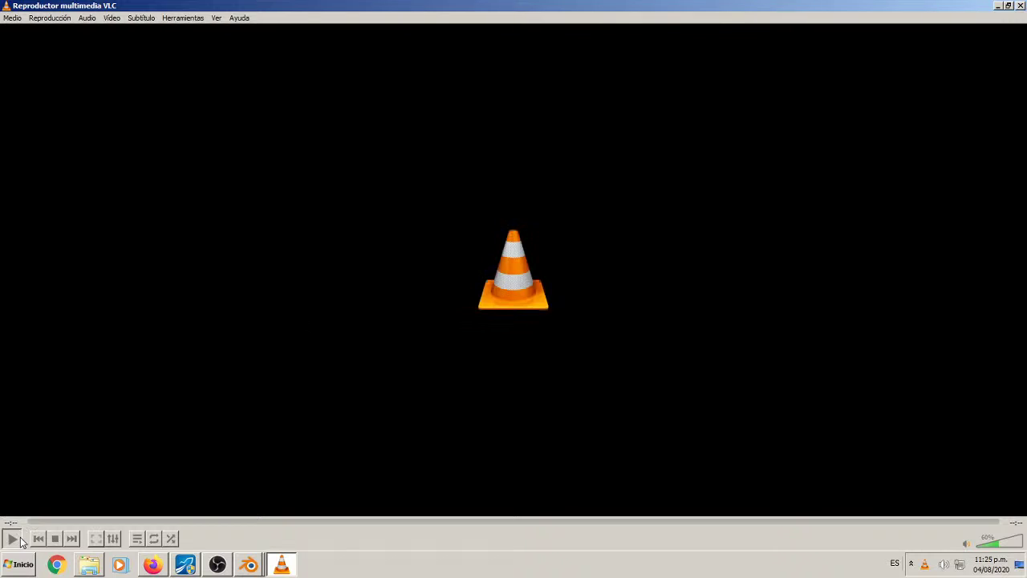
left_click(18, 538)
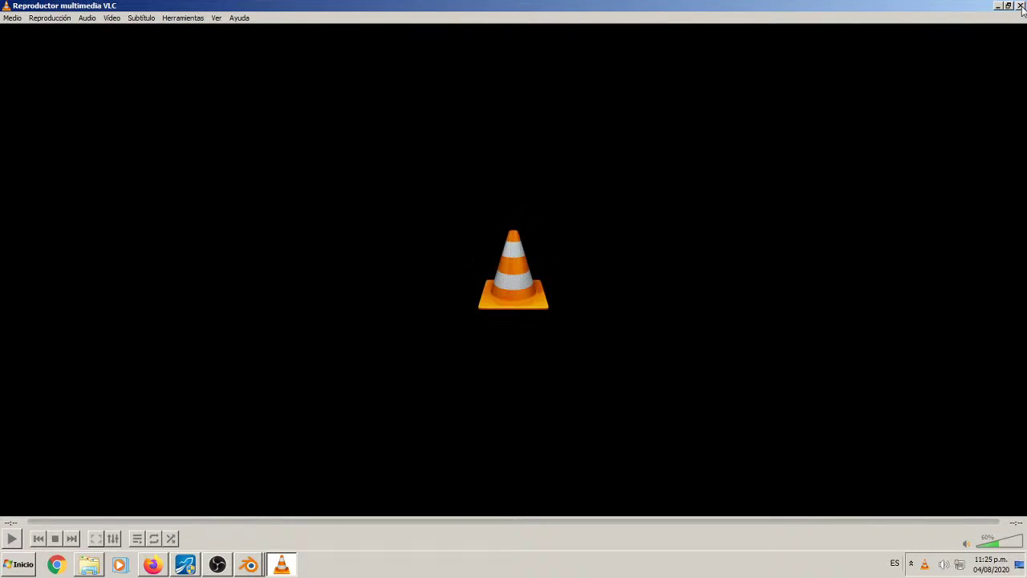
left_click(1020, 6)
left_click(727, 137)
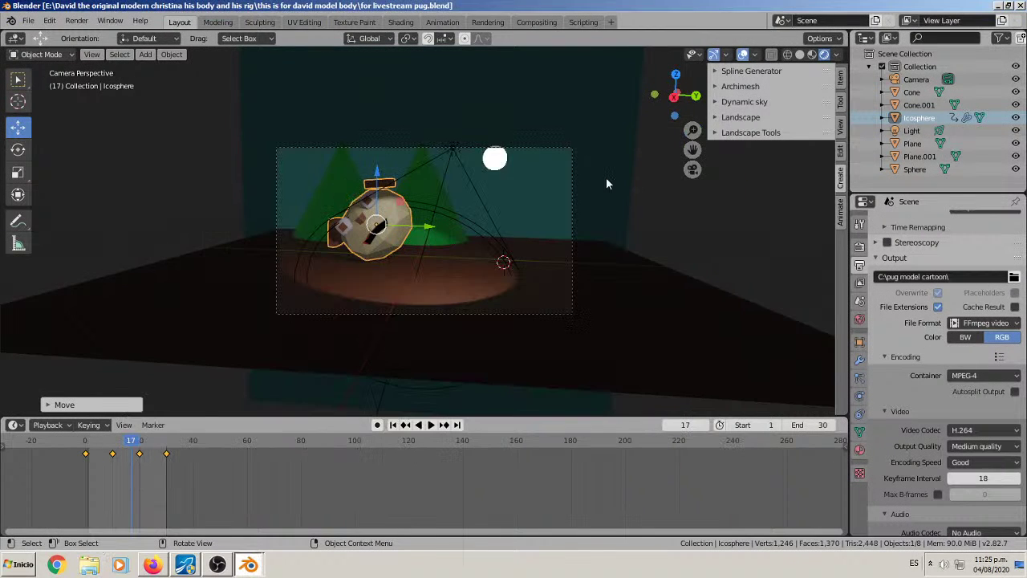
Step: Save the pug scene's file and switch to Firefox to recheck the live stream's connection in YouTube Studio
left_click(29, 21)
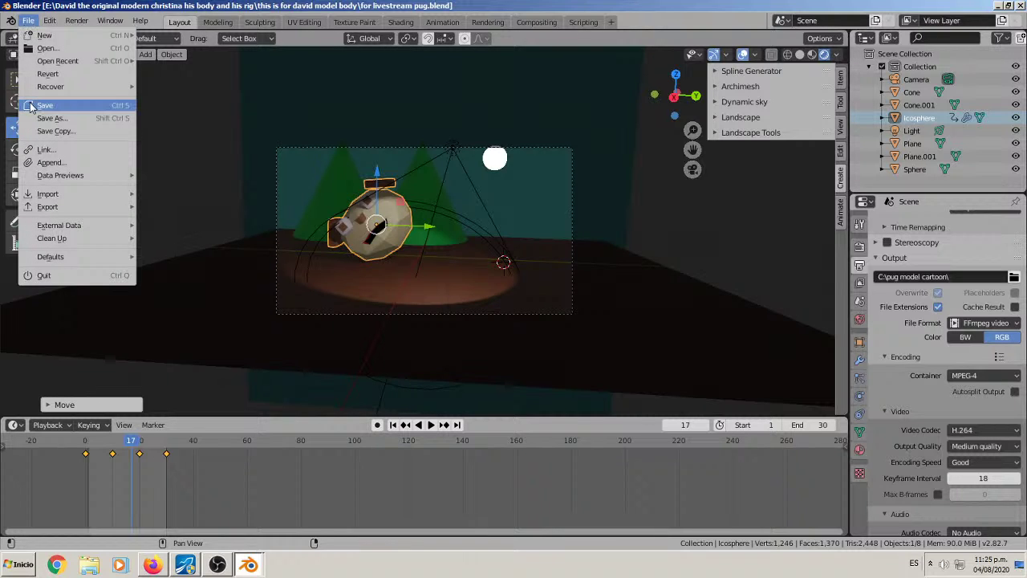
left_click(152, 565)
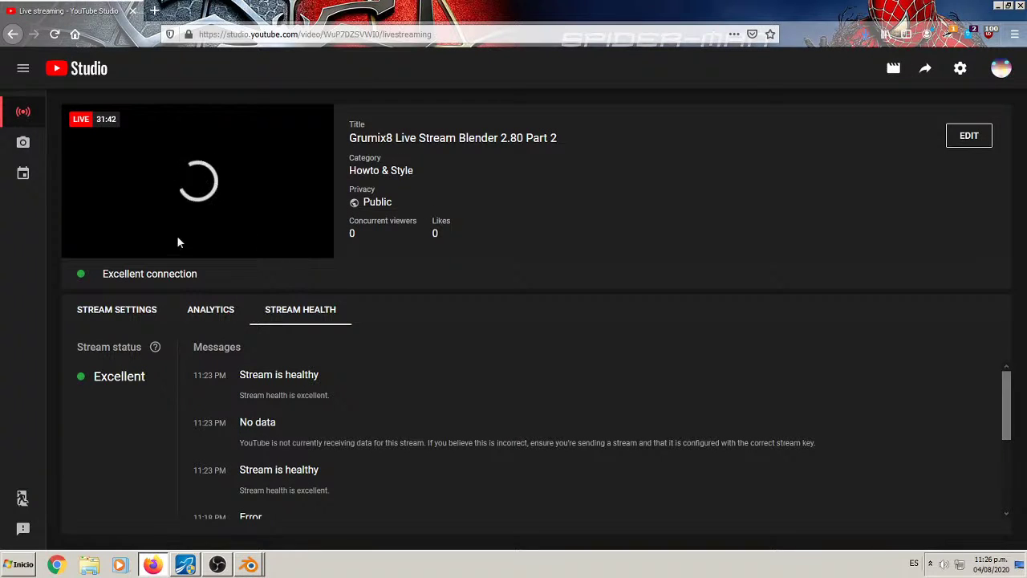